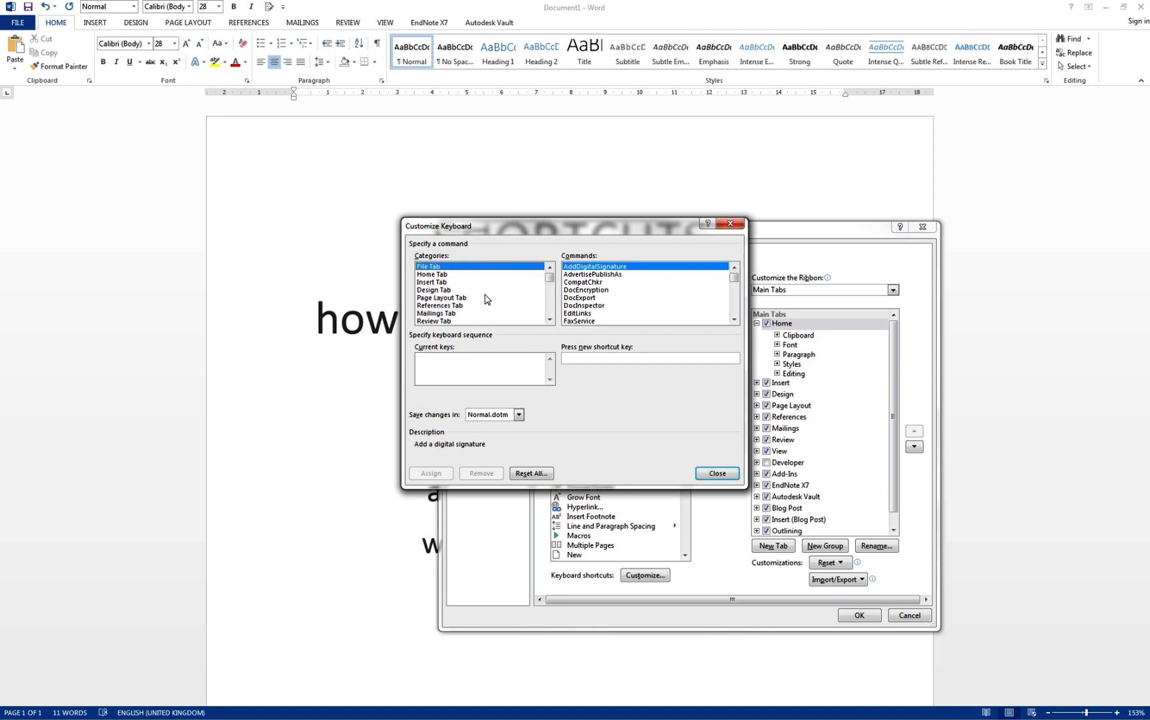
List all commands in the keyboard customization and select the Style command.
{"action": "scroll", "coordinate": [551, 309], "scroll_direction": "down", "scroll_amount": 5}
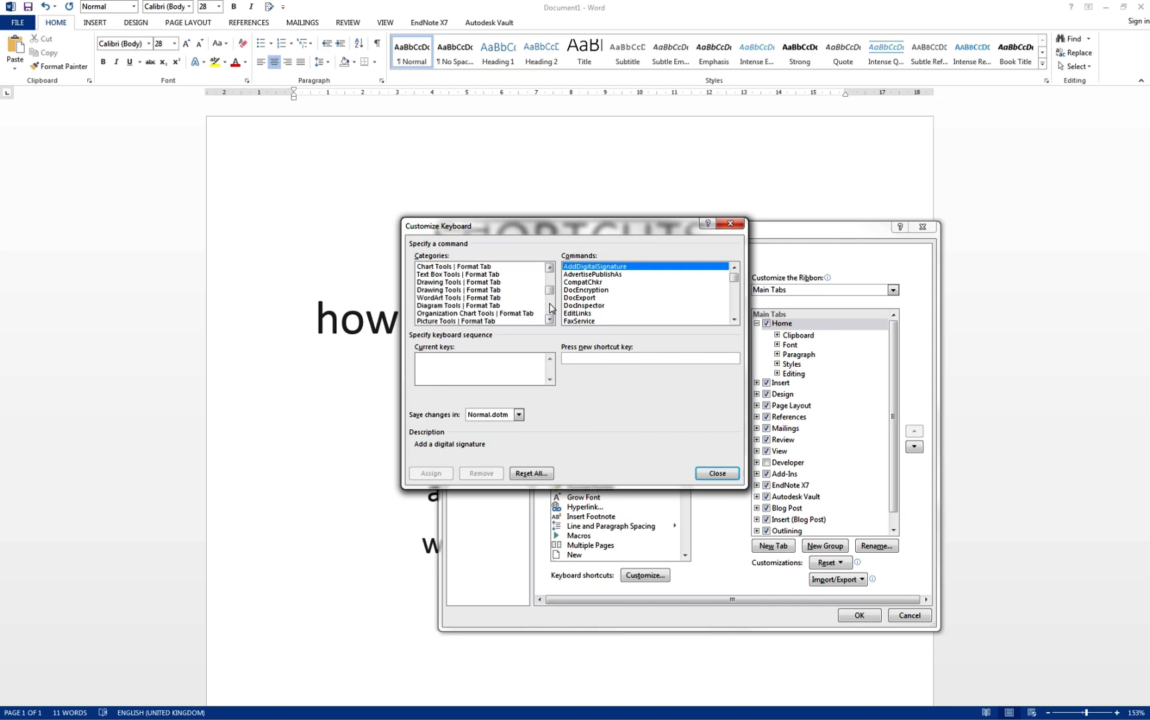
{"action": "scroll", "coordinate": [551, 308], "scroll_direction": "down", "scroll_amount": 5}
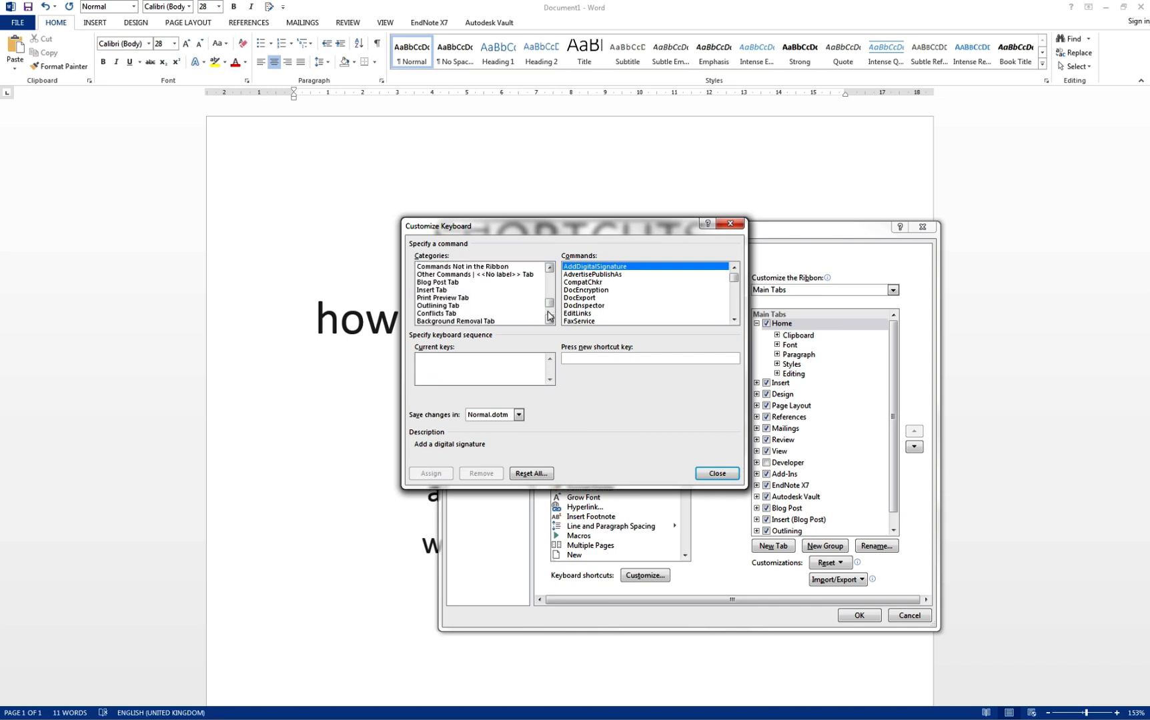
{"action": "left_click", "coordinate": [460, 275]}
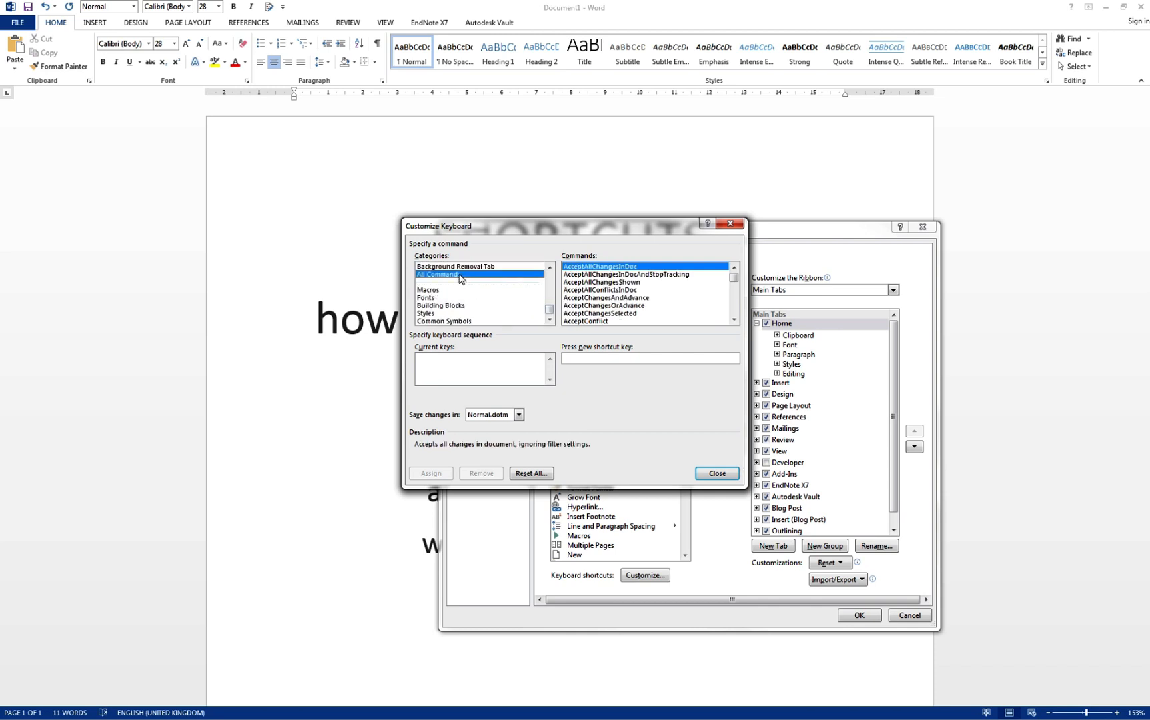
{"action": "left_click_drag", "start_coordinate": [737, 282], "coordinate": [735, 278]}
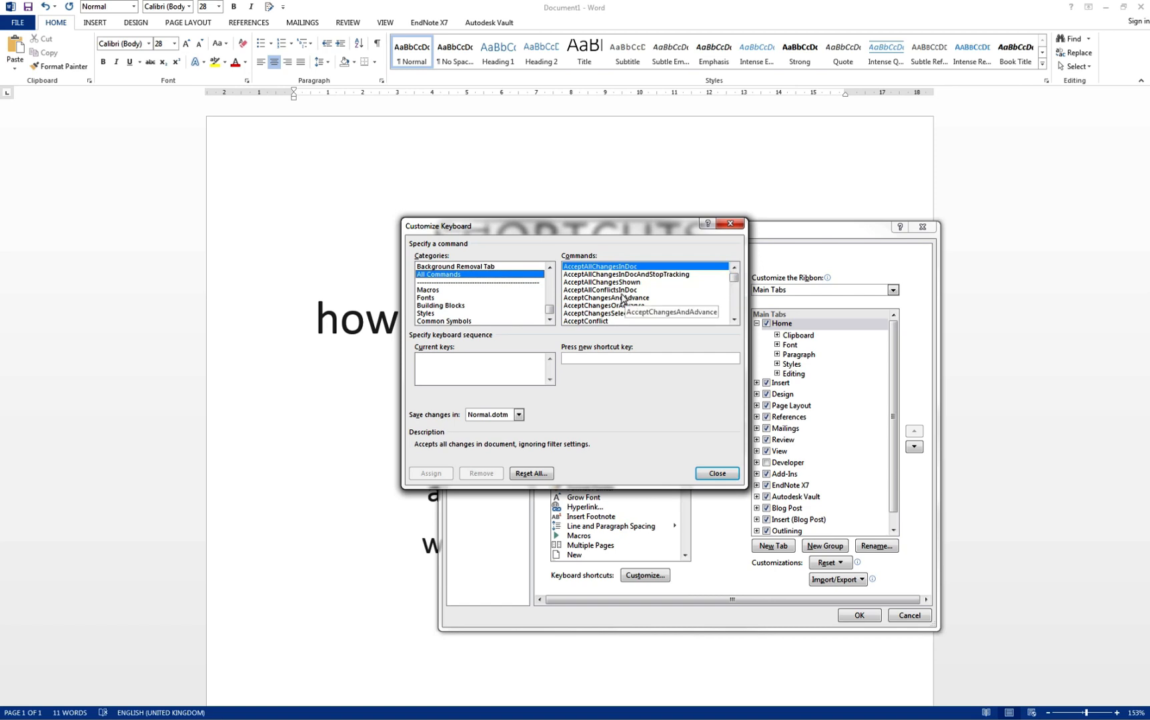
{"action": "left_click", "coordinate": [607, 363]}
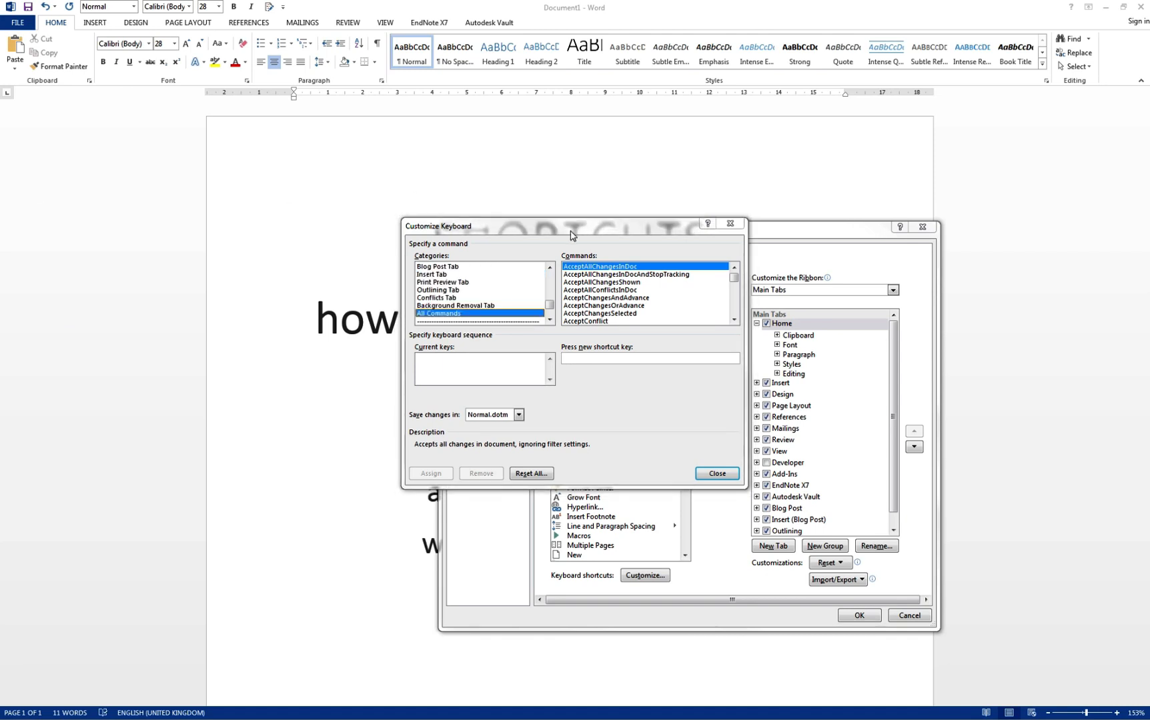
{"action": "left_click", "coordinate": [571, 226]}
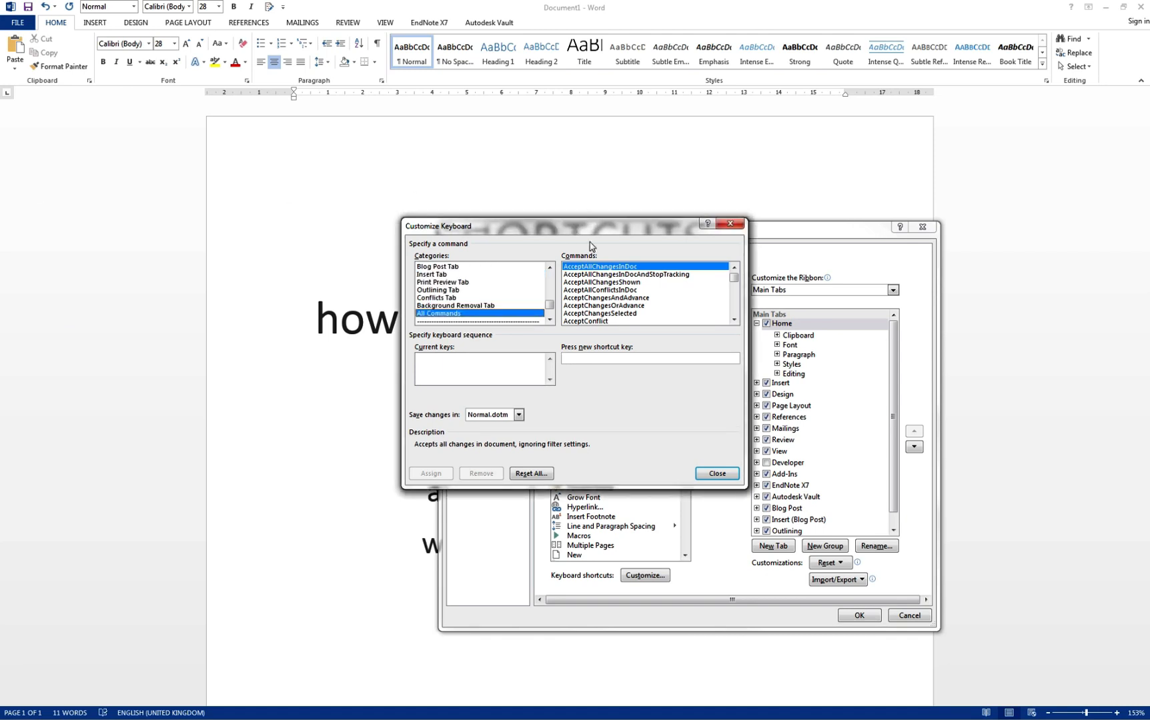
{"action": "left_click", "coordinate": [595, 298]}
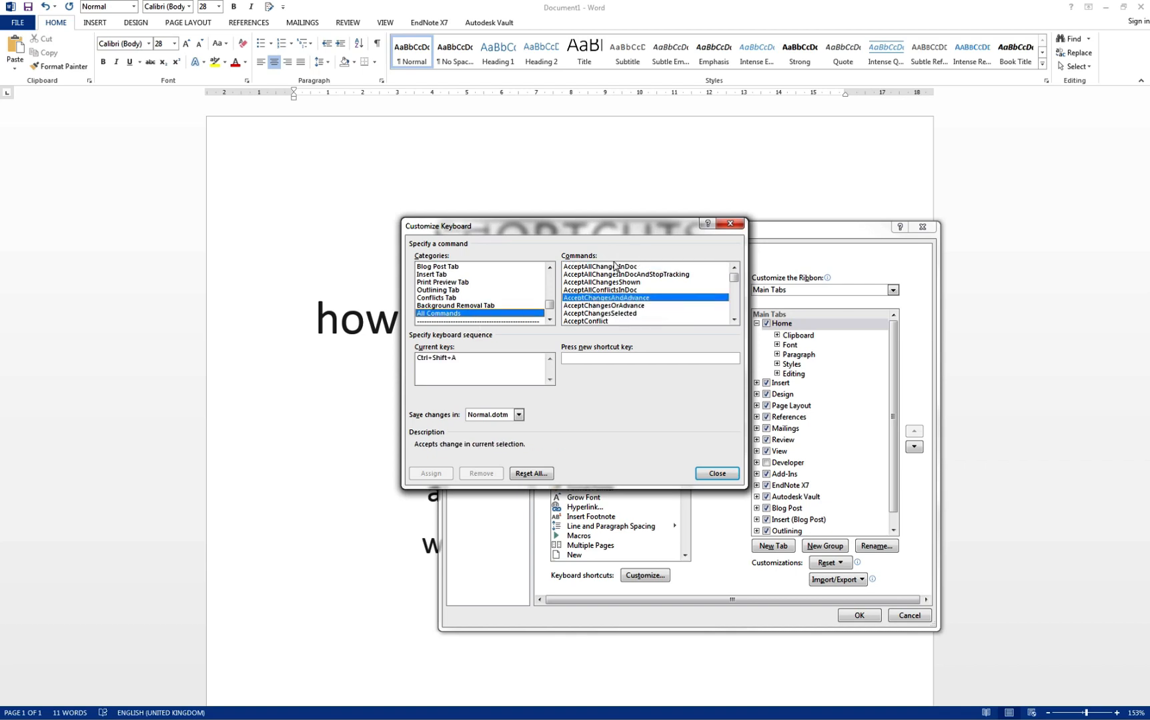
{"action": "type", "text": "style"}
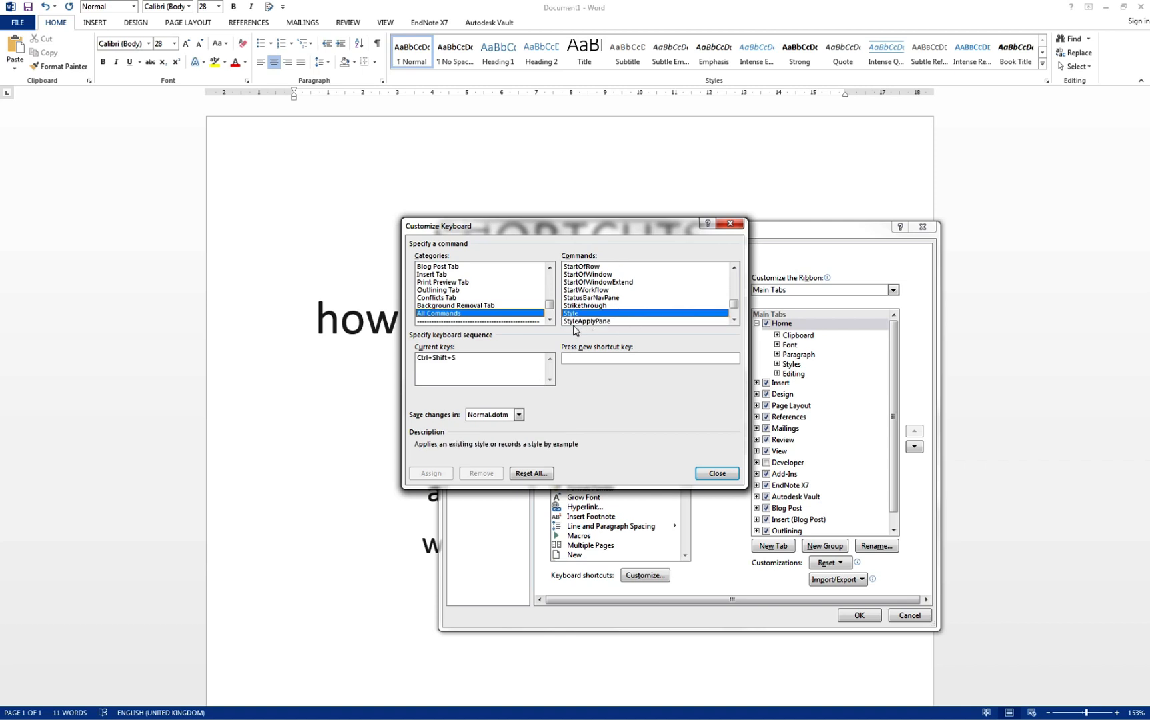
Remove the Style command's current shortcut, assign Ctrl+Shift+S to it, and accept the options.
{"action": "left_click", "coordinate": [453, 360]}
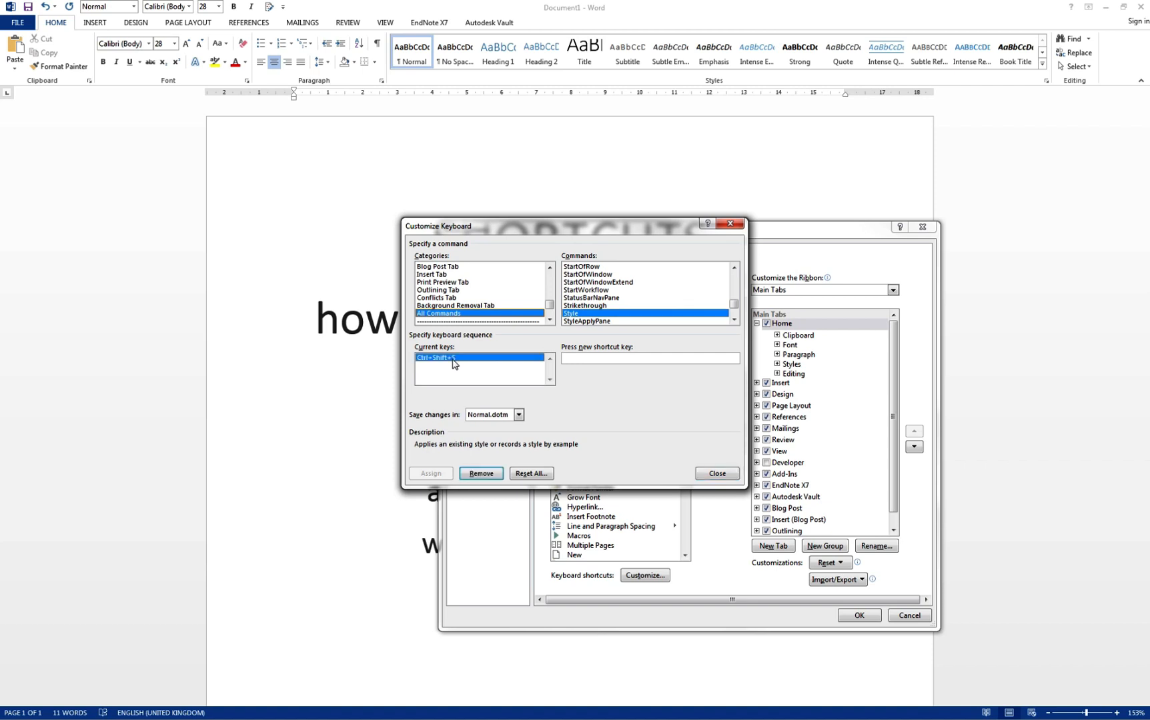
{"action": "left_click", "coordinate": [488, 478]}
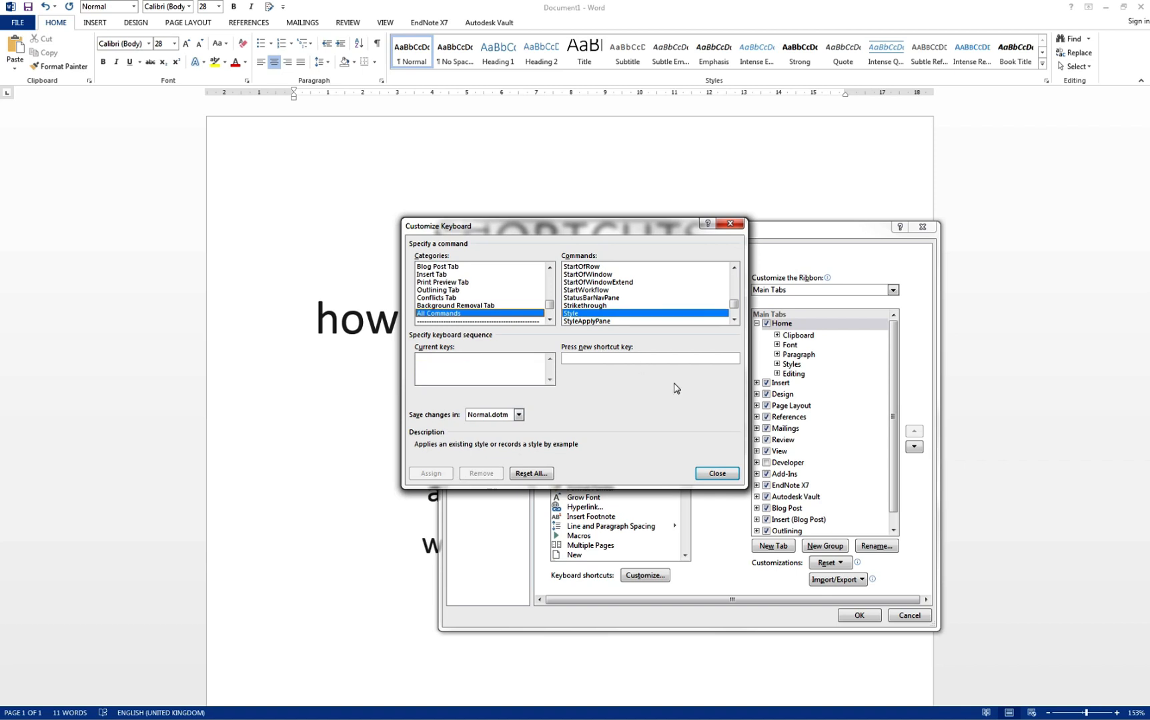
{"action": "key", "text": "ctrl+shift+s"}
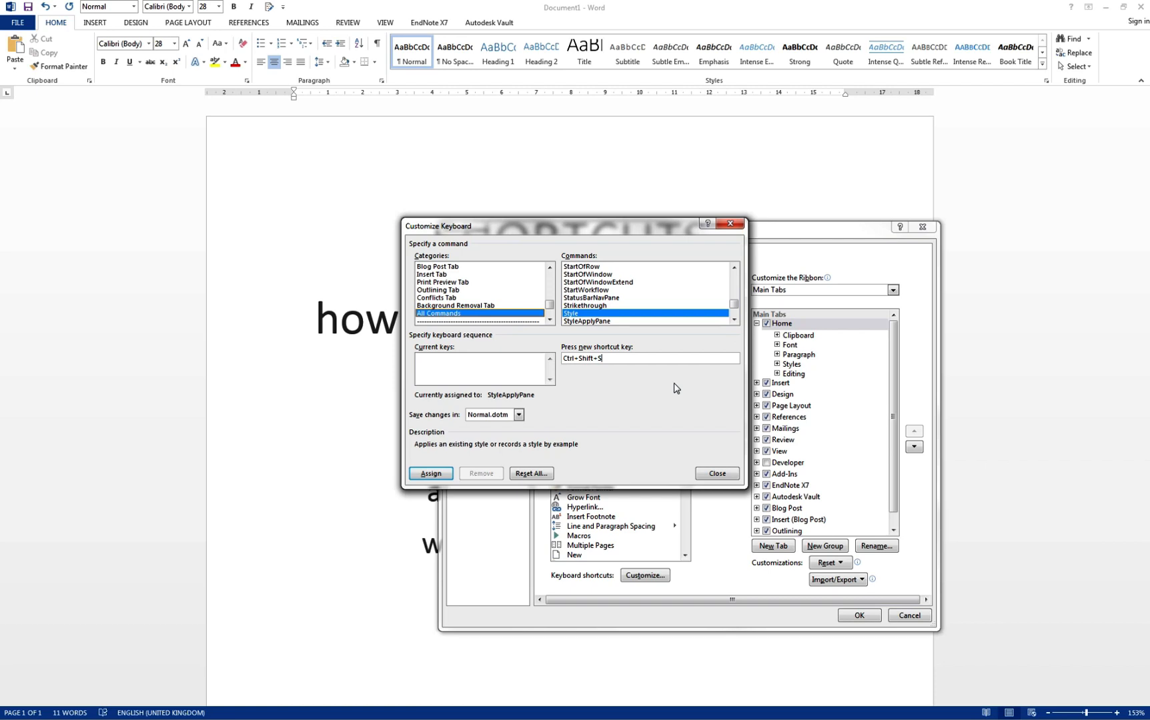
{"action": "key", "text": "Return"}
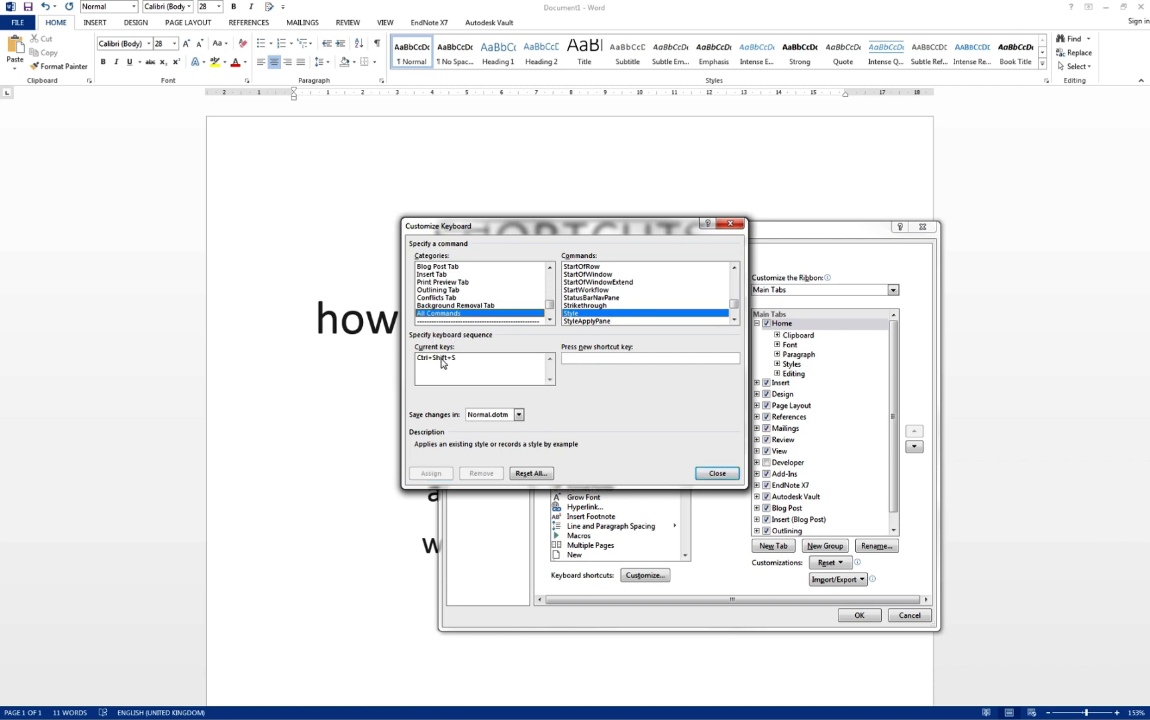
{"action": "left_click", "coordinate": [717, 473]}
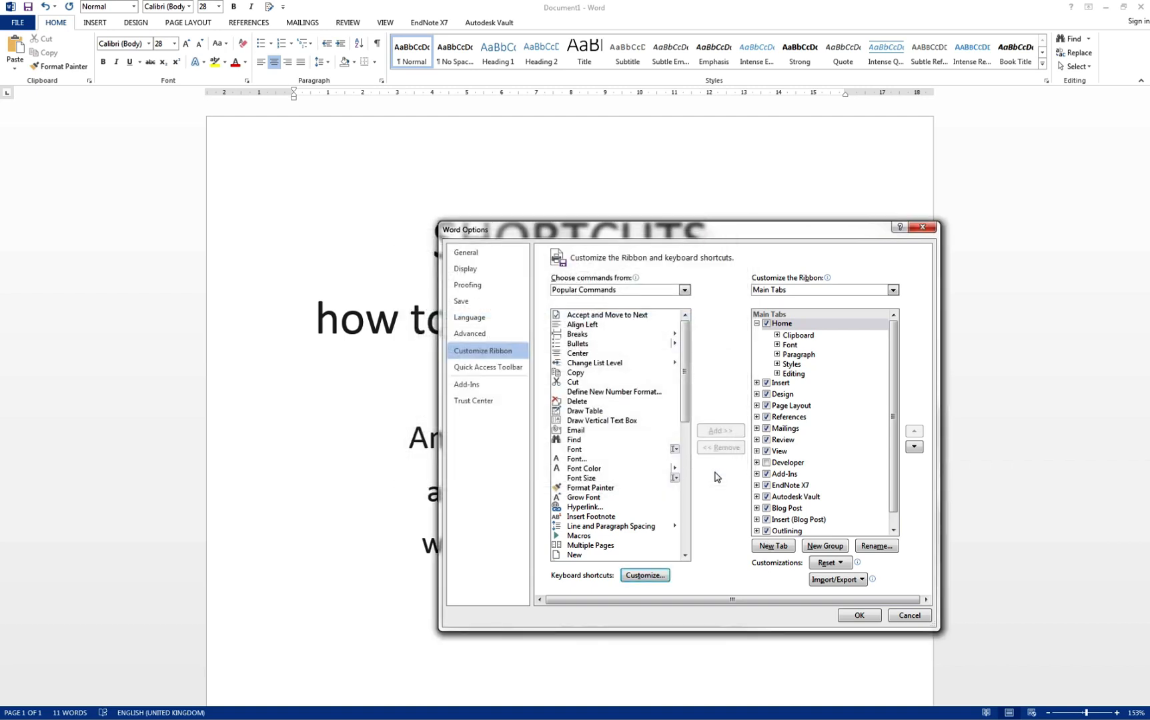
{"action": "left_click", "coordinate": [857, 616]}
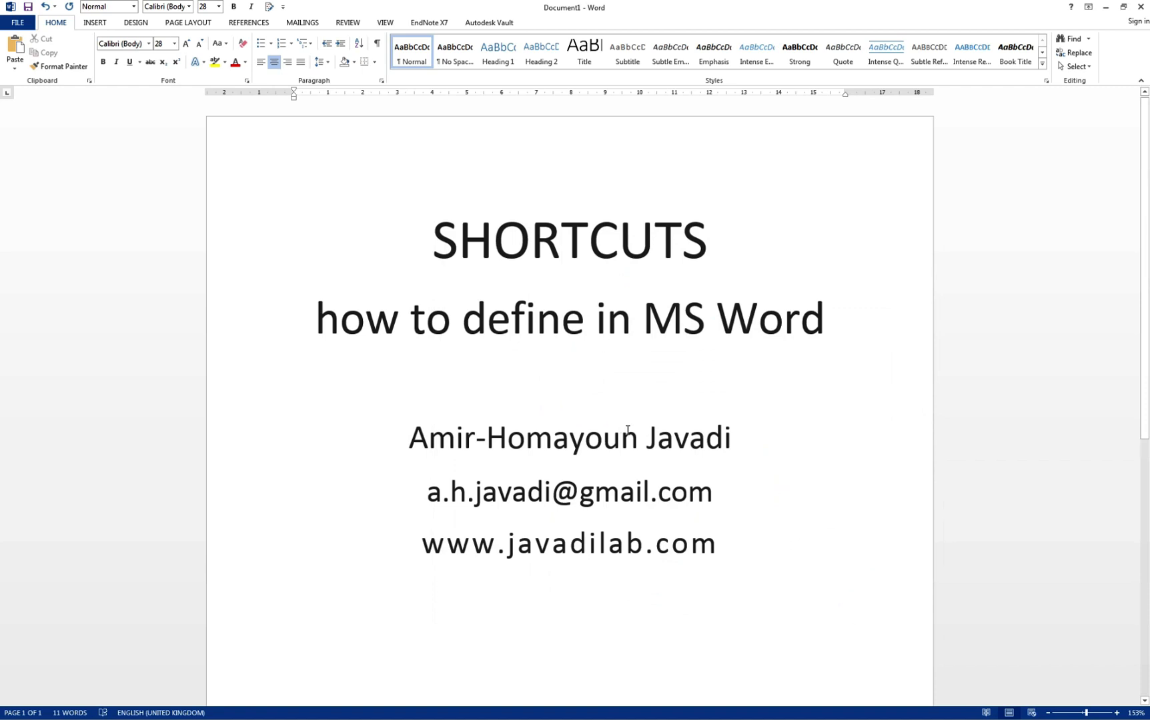
Test the Ctrl+Shift+S shortcut by opening the Style dialog, and close it without applying a style.
{"action": "key", "text": "ctrl+shift+s"}
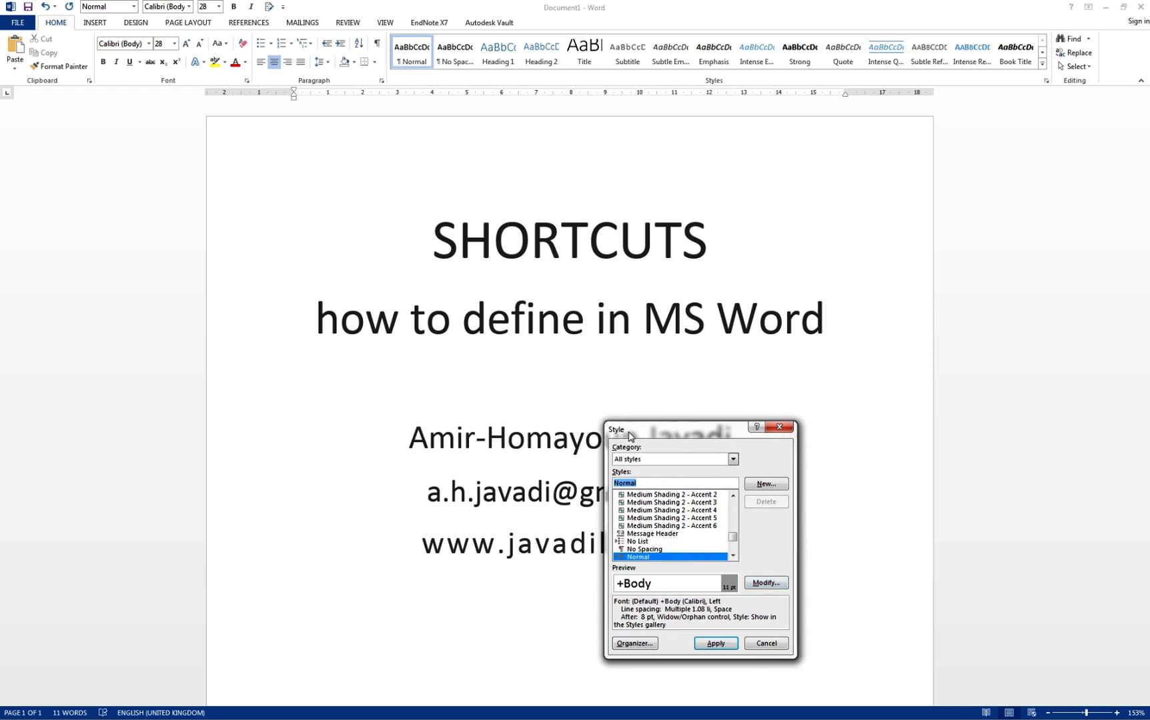
{"action": "left_click", "coordinate": [779, 428]}
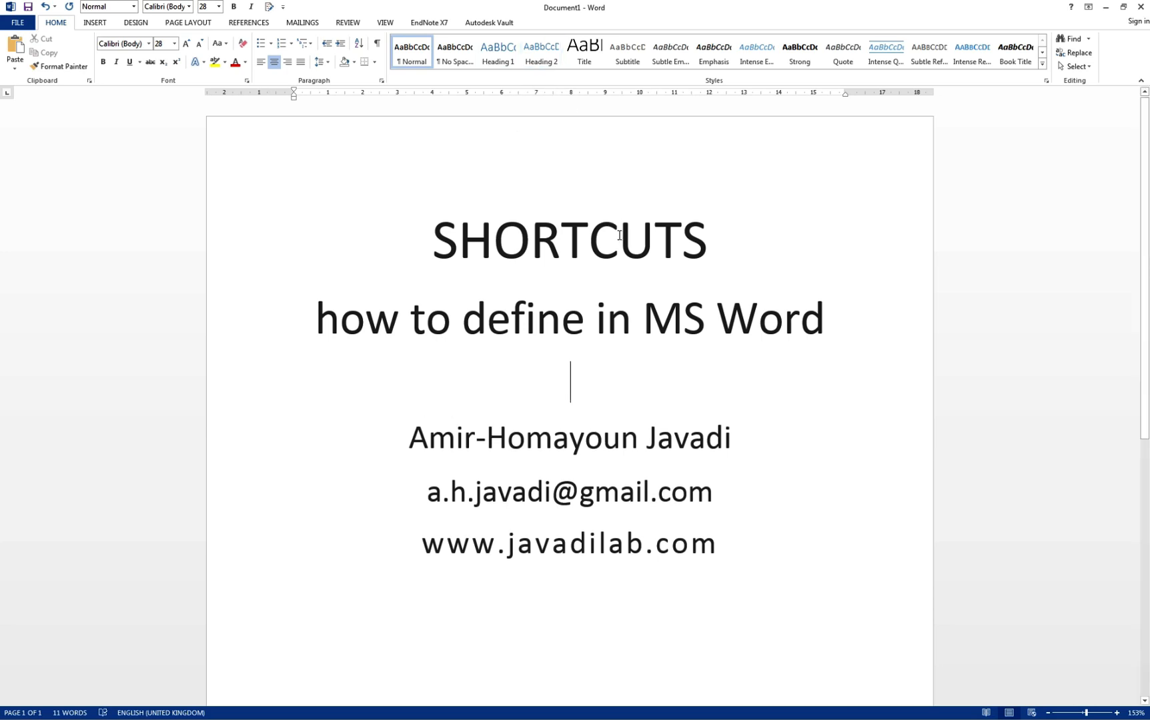
Examine which styles are offered for shortcuts in the Styles category of the keyboard customization, and close the options.
{"action": "left_click", "coordinate": [24, 23]}
{"action": "left_click", "coordinate": [28, 318]}
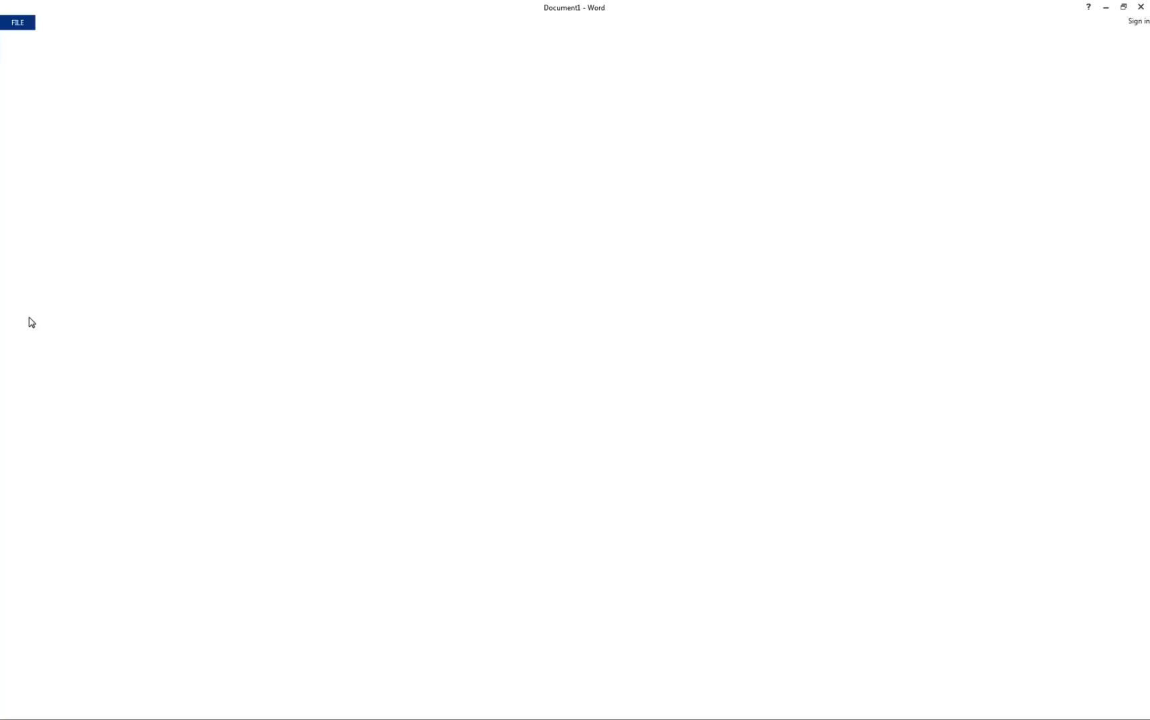
{"action": "left_click", "coordinate": [483, 350]}
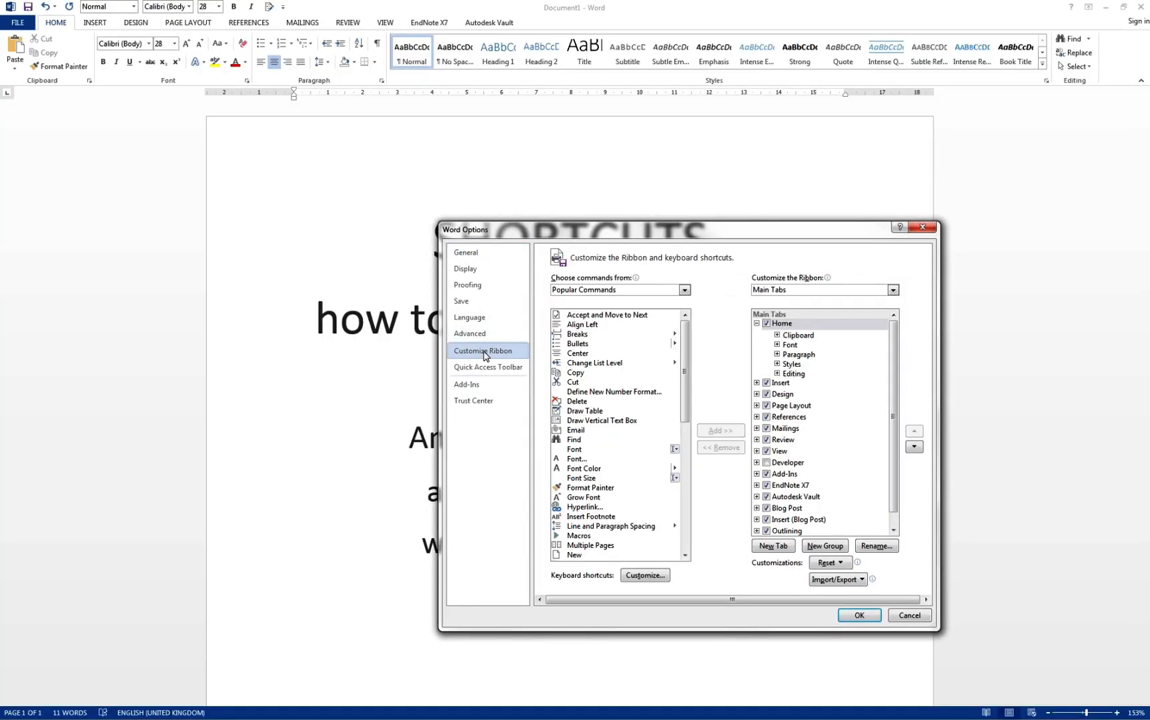
{"action": "left_click", "coordinate": [664, 578]}
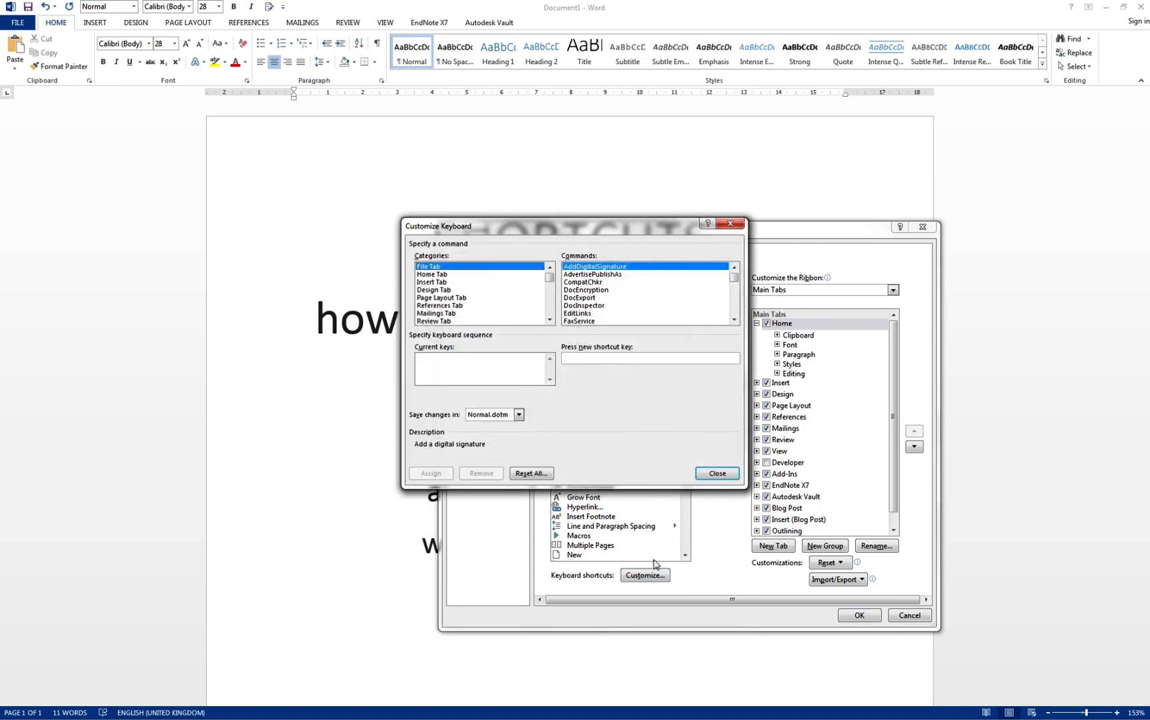
{"action": "left_click", "coordinate": [551, 318]}
{"action": "left_click", "coordinate": [551, 317]}
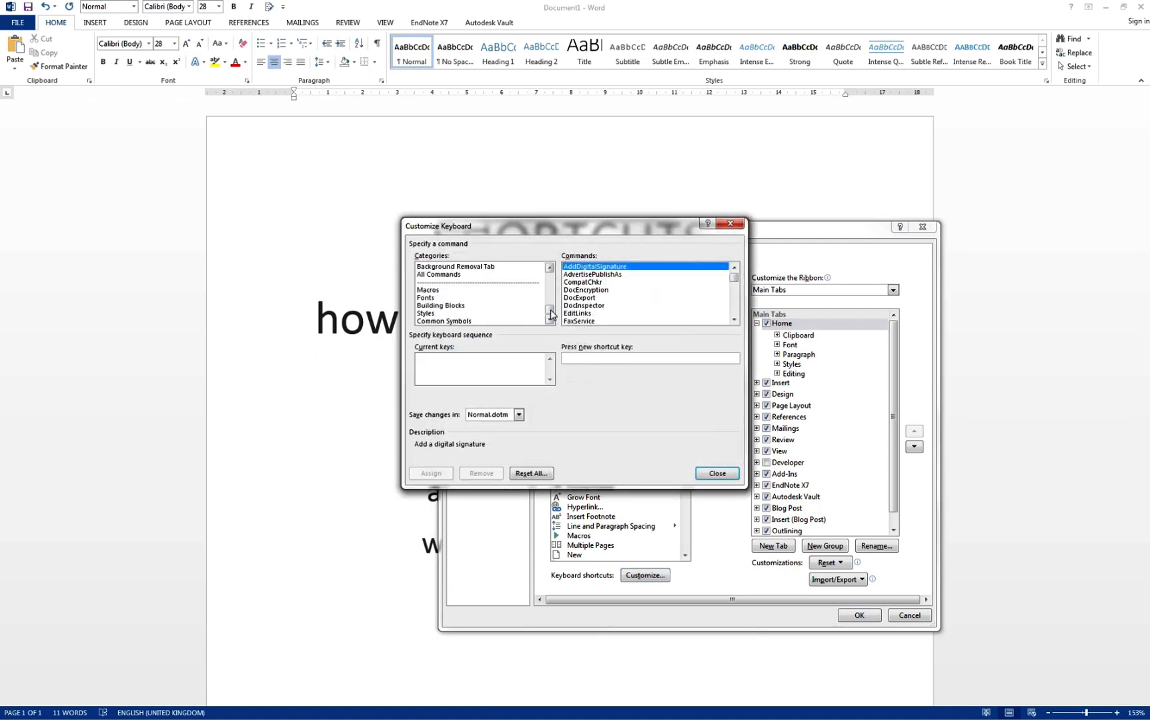
{"action": "left_click", "coordinate": [452, 315]}
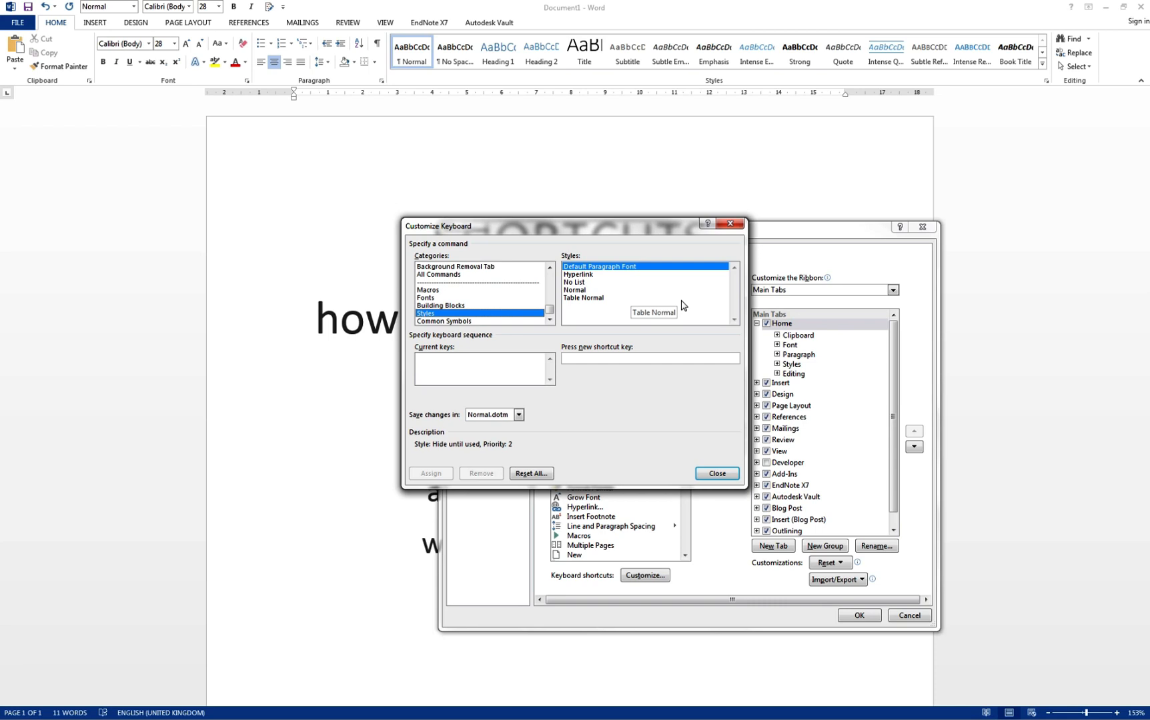
{"action": "left_click", "coordinate": [714, 474]}
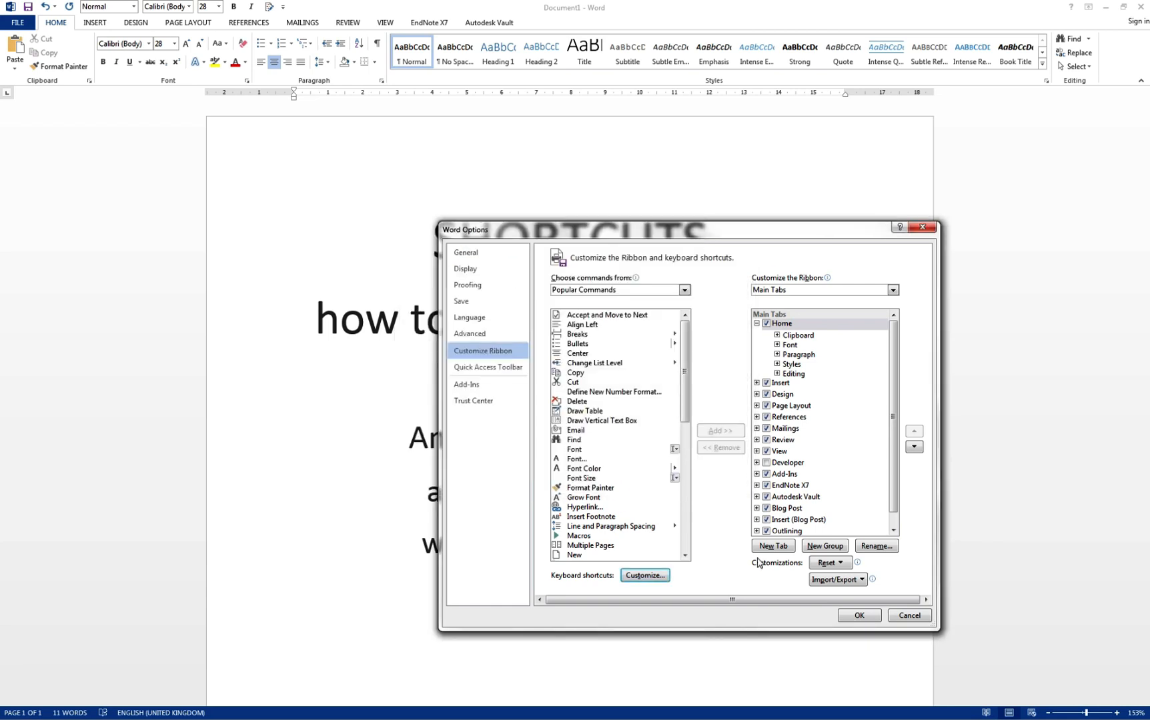
{"action": "left_click", "coordinate": [862, 615]}
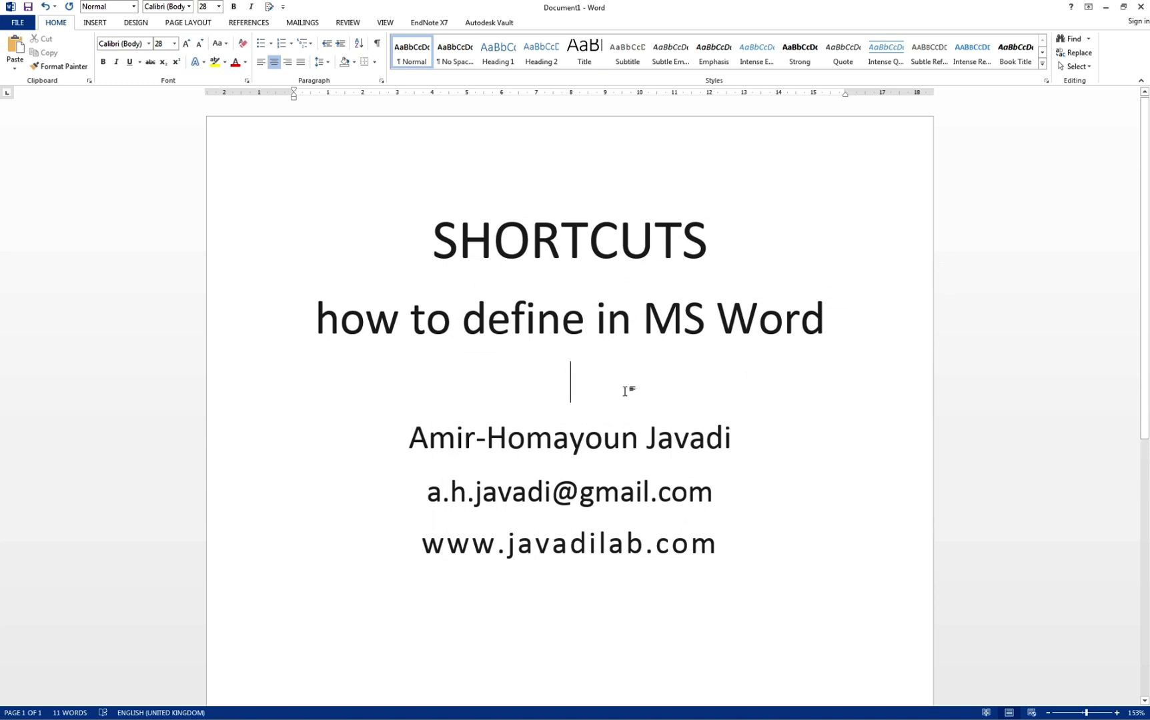
Apply the Body Text style to the empty line below the subtitle using the Style dialog.
{"action": "key", "text": "ctrl+shift+s"}
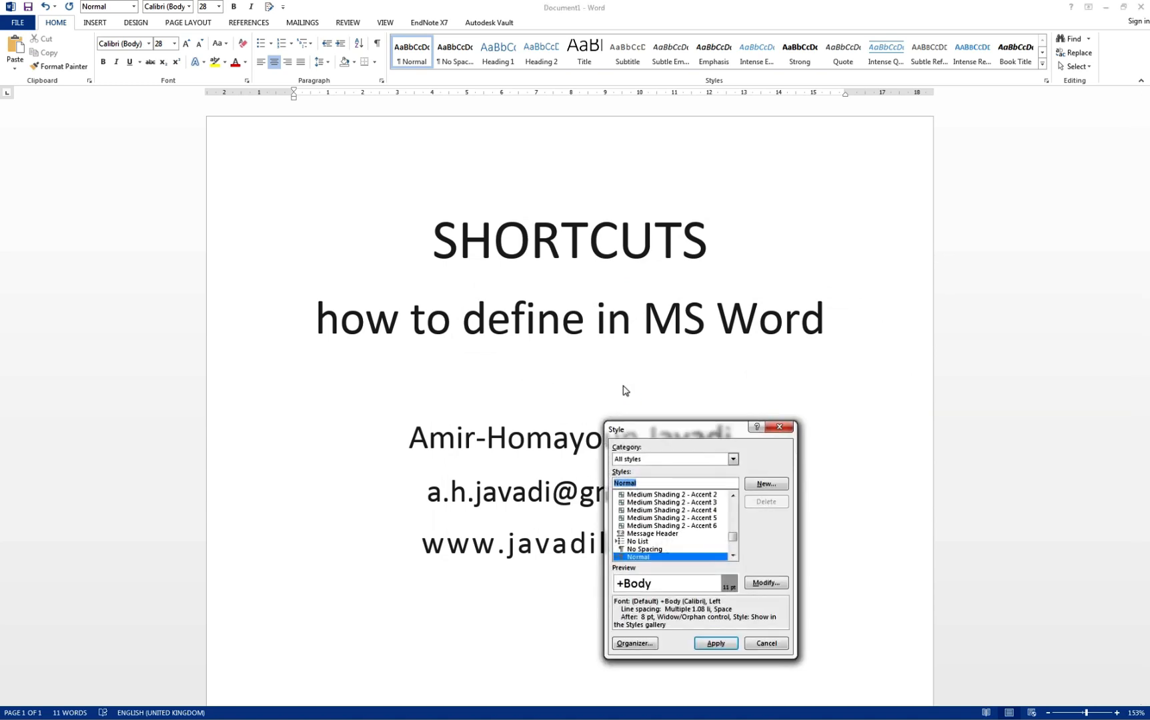
{"action": "type", "text": "body"}
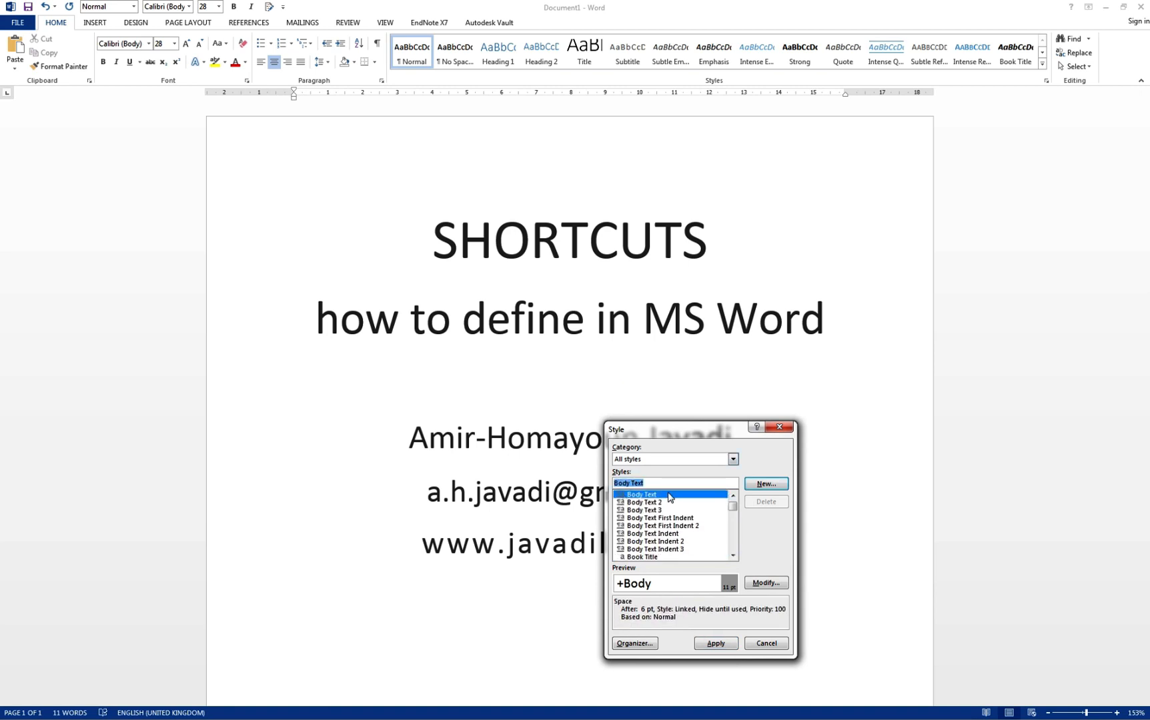
{"action": "left_click", "coordinate": [716, 644]}
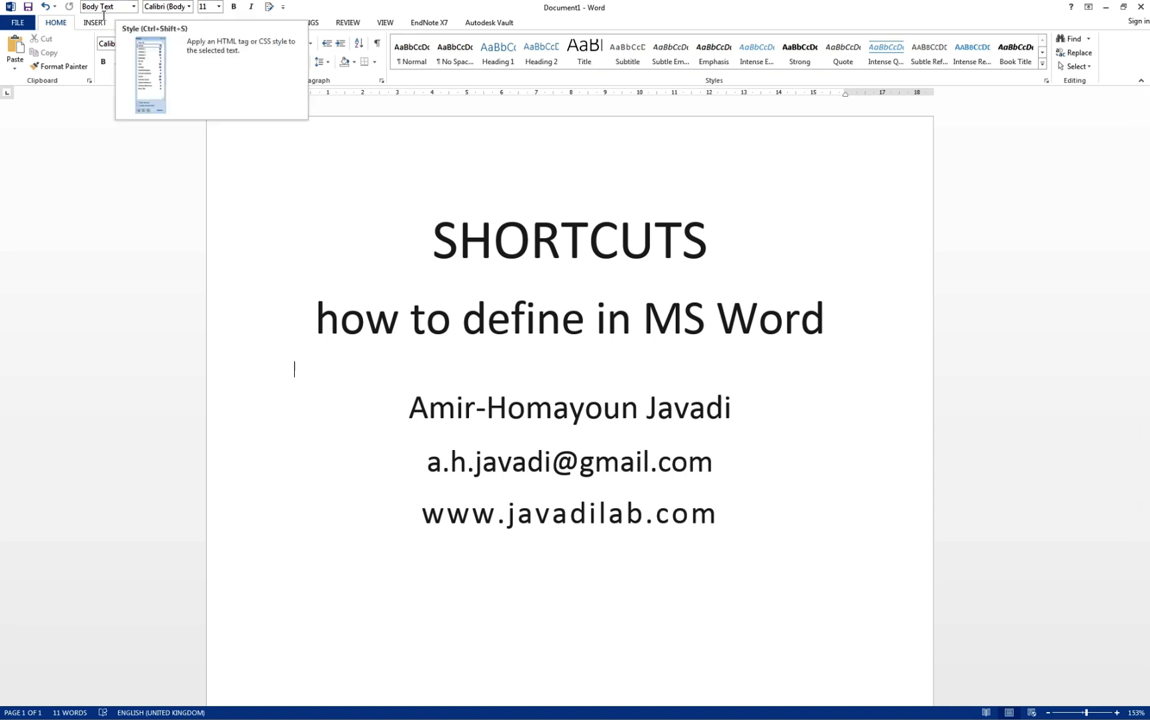
Assign the shortcut Ctrl+Shift+B to the Body Text style in the keyboard customization and accept the options.
{"action": "left_click", "coordinate": [20, 24]}
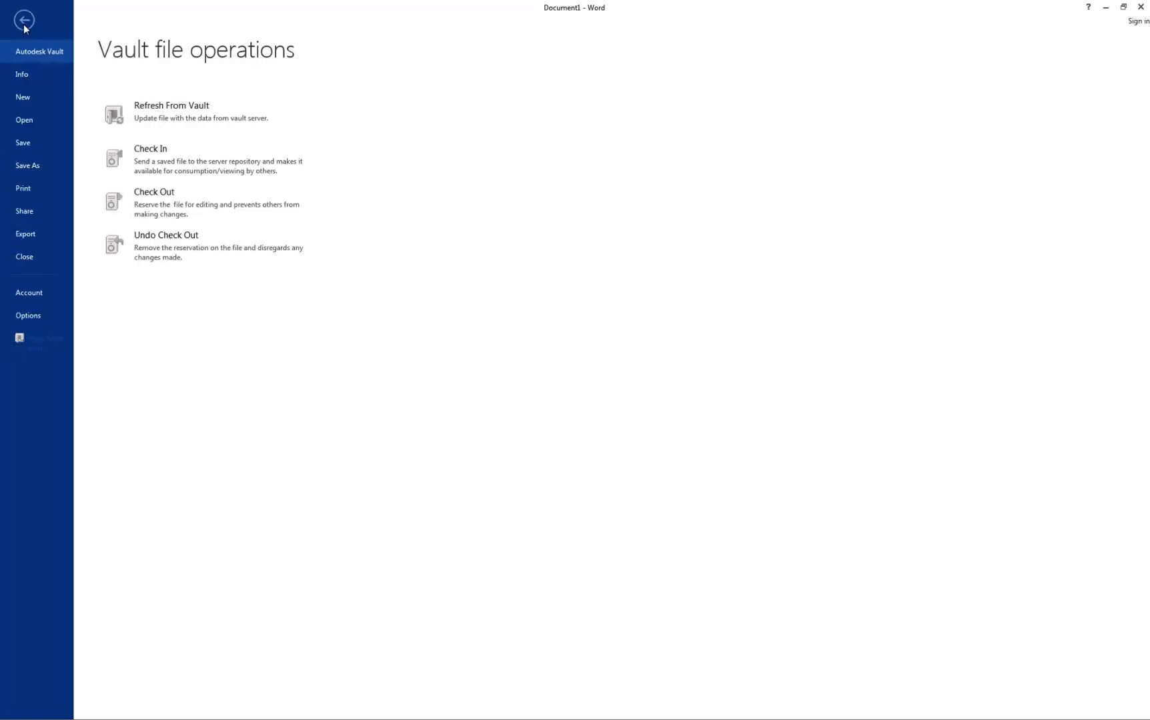
{"action": "left_click", "coordinate": [32, 317]}
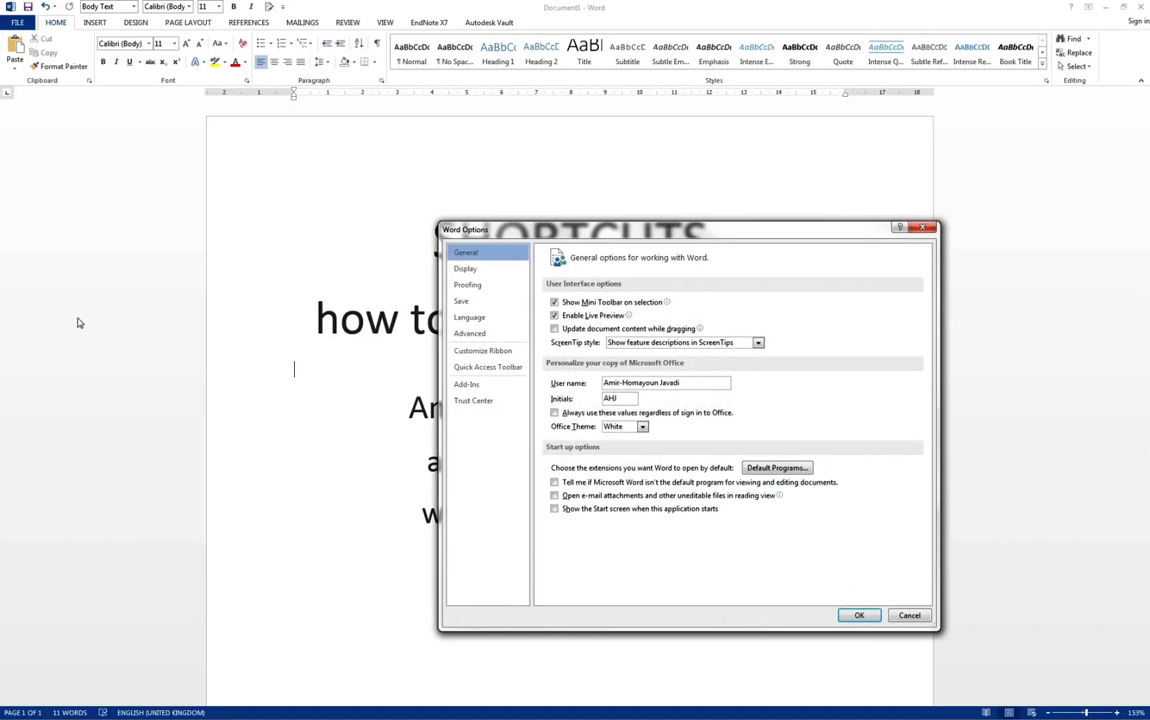
{"action": "left_click", "coordinate": [457, 350]}
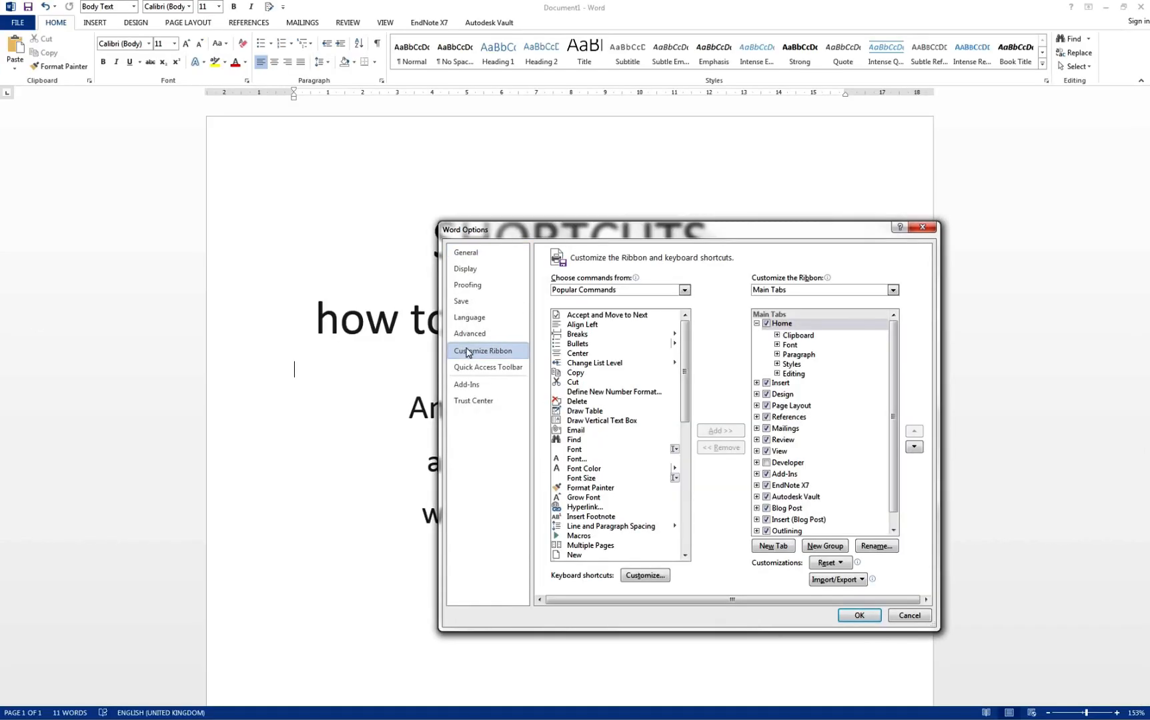
{"action": "left_click", "coordinate": [646, 576]}
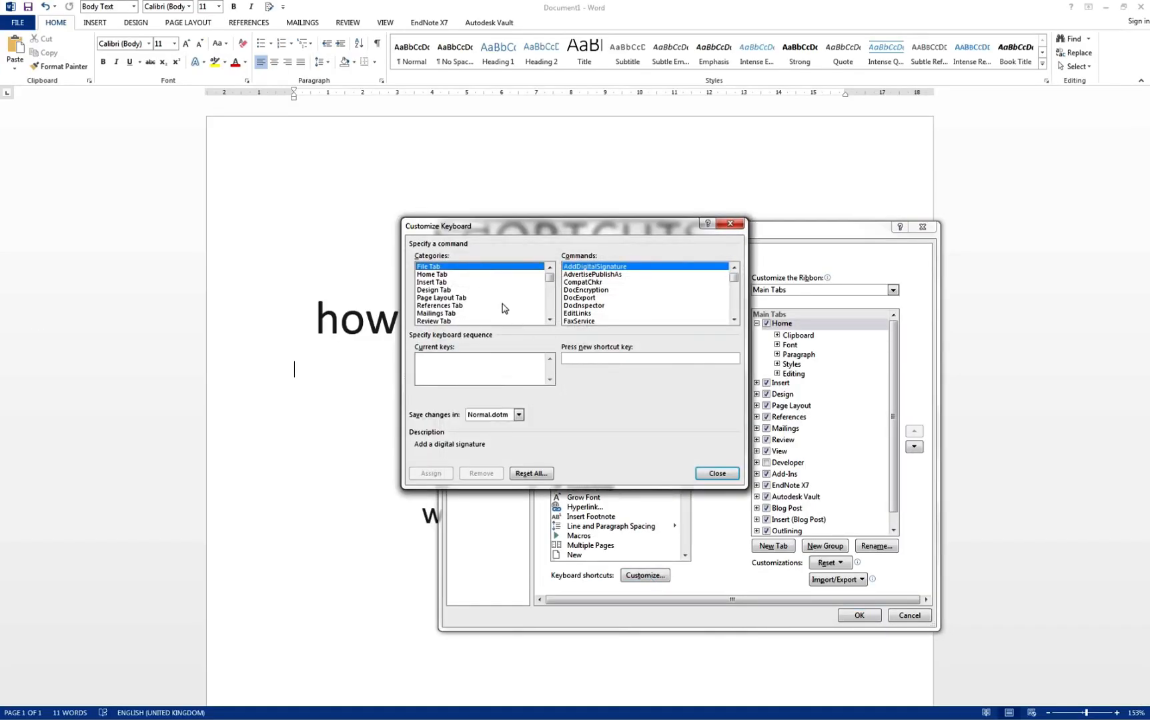
{"action": "scroll", "coordinate": [505, 309], "scroll_direction": "down", "scroll_amount": 12}
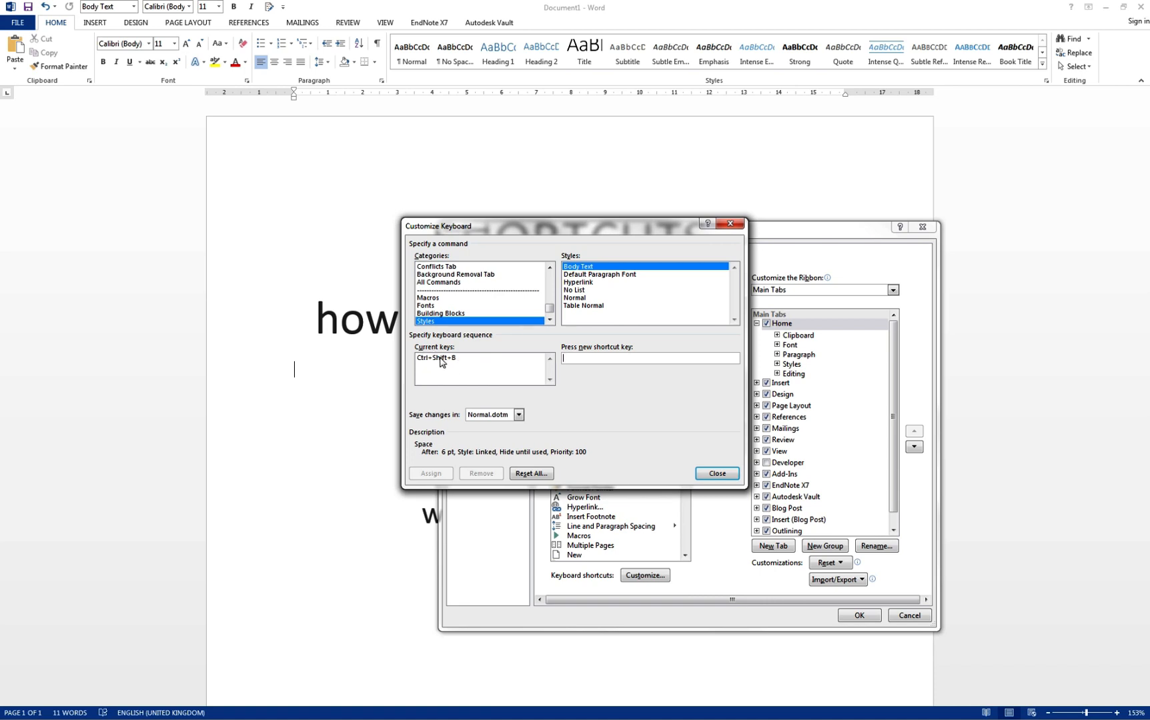
{"action": "left_click", "coordinate": [718, 475]}
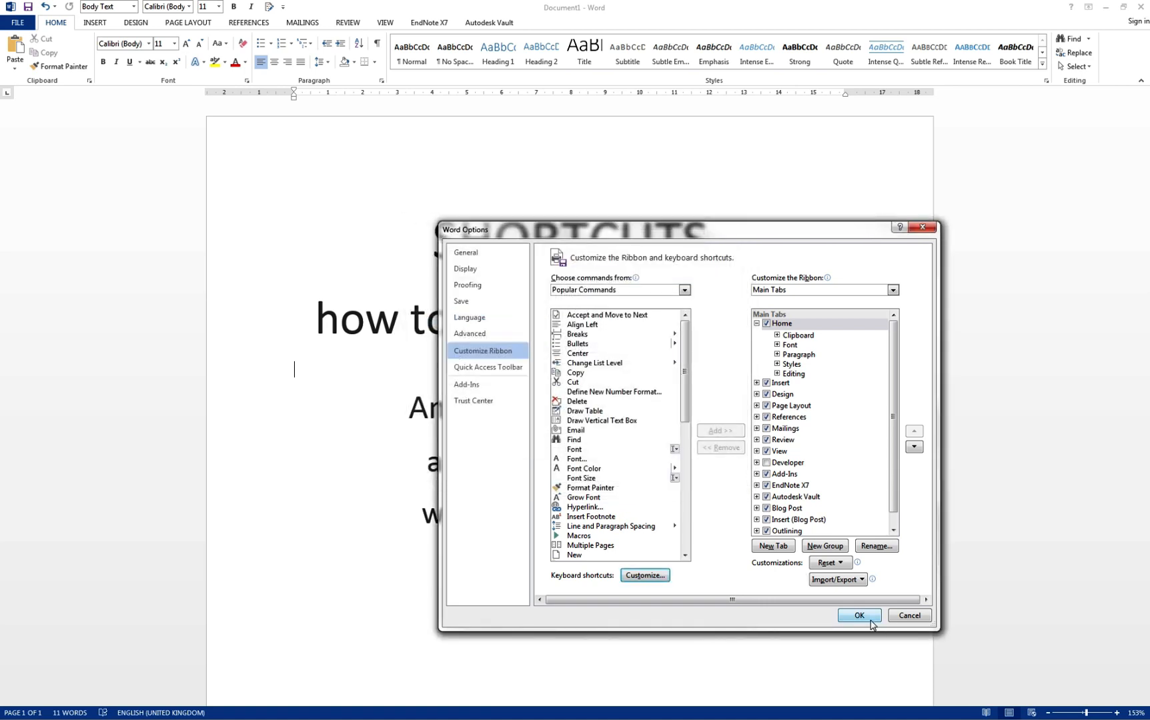
{"action": "left_click", "coordinate": [867, 617]}
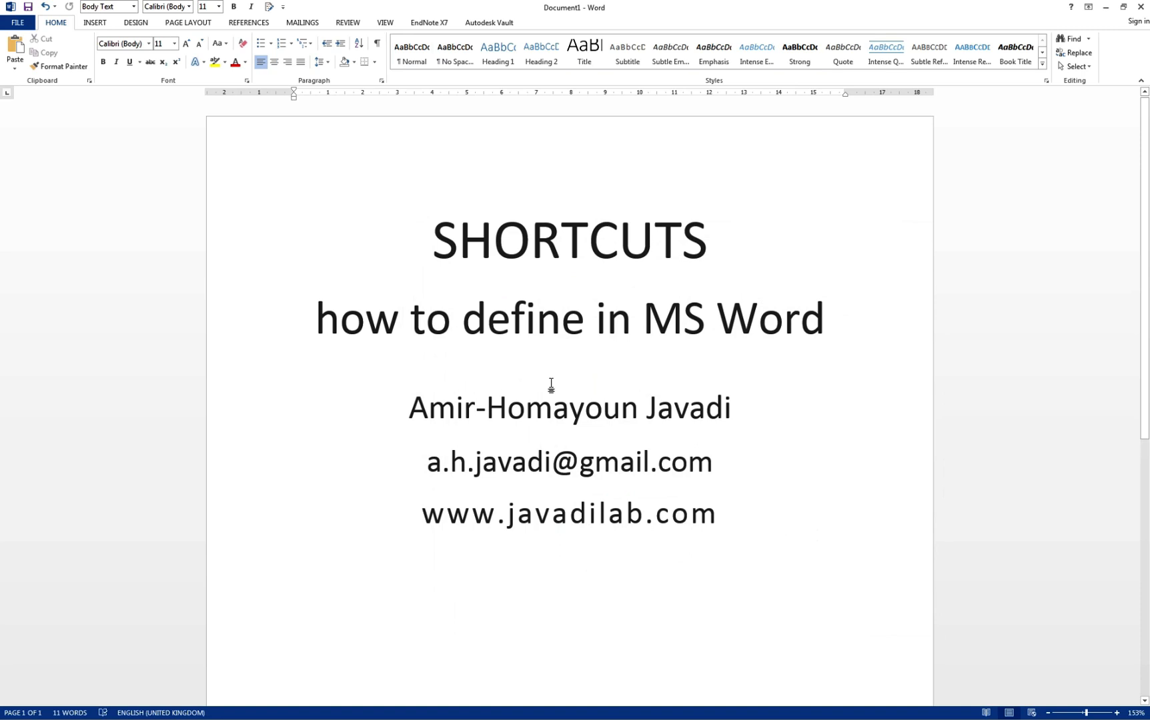
Undo the Body Text style on the empty line below the subtitle and reapply it.
{"action": "key", "text": "ctrl+z"}
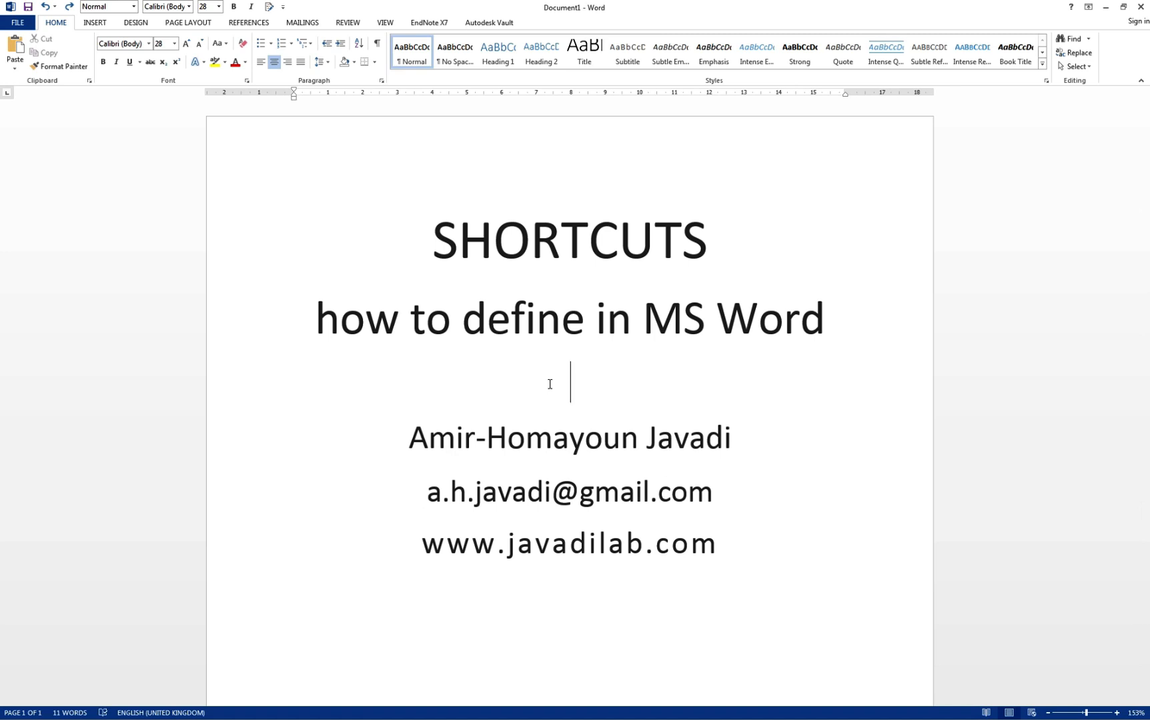
{"action": "key", "text": "ctrl+y"}
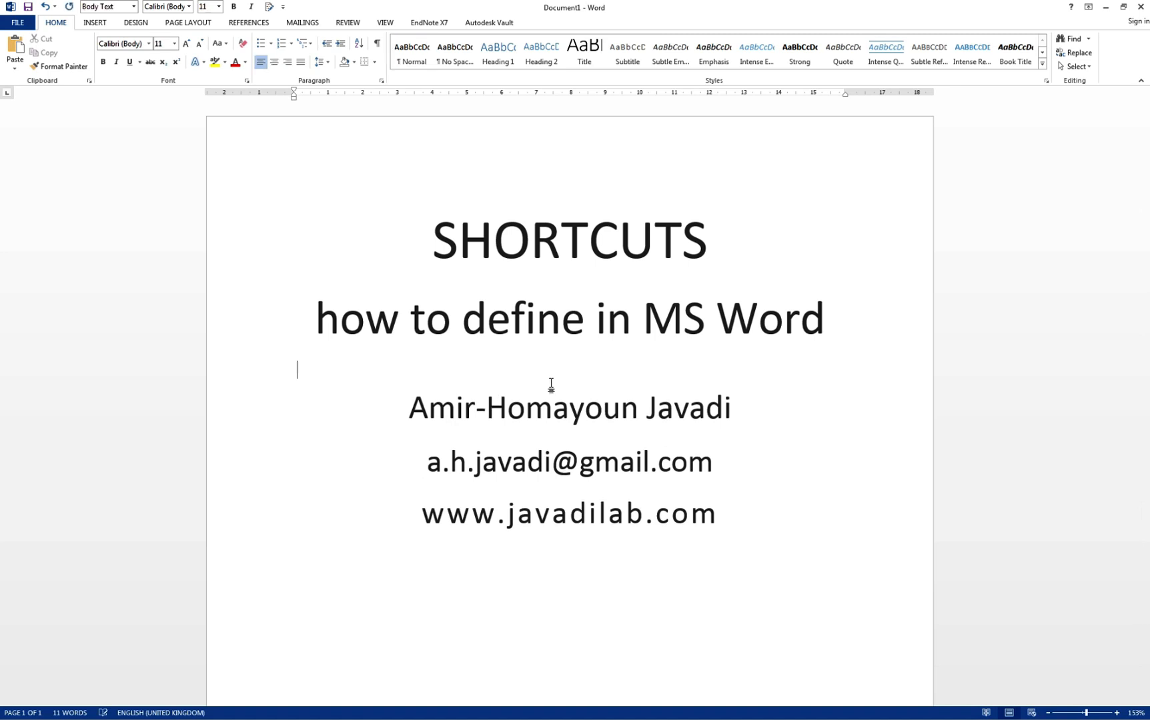
Undo and reapply the Body Text style on the empty line below the subtitle, and clear all formatting from that line.
{"action": "key", "text": "ctrl+z"}
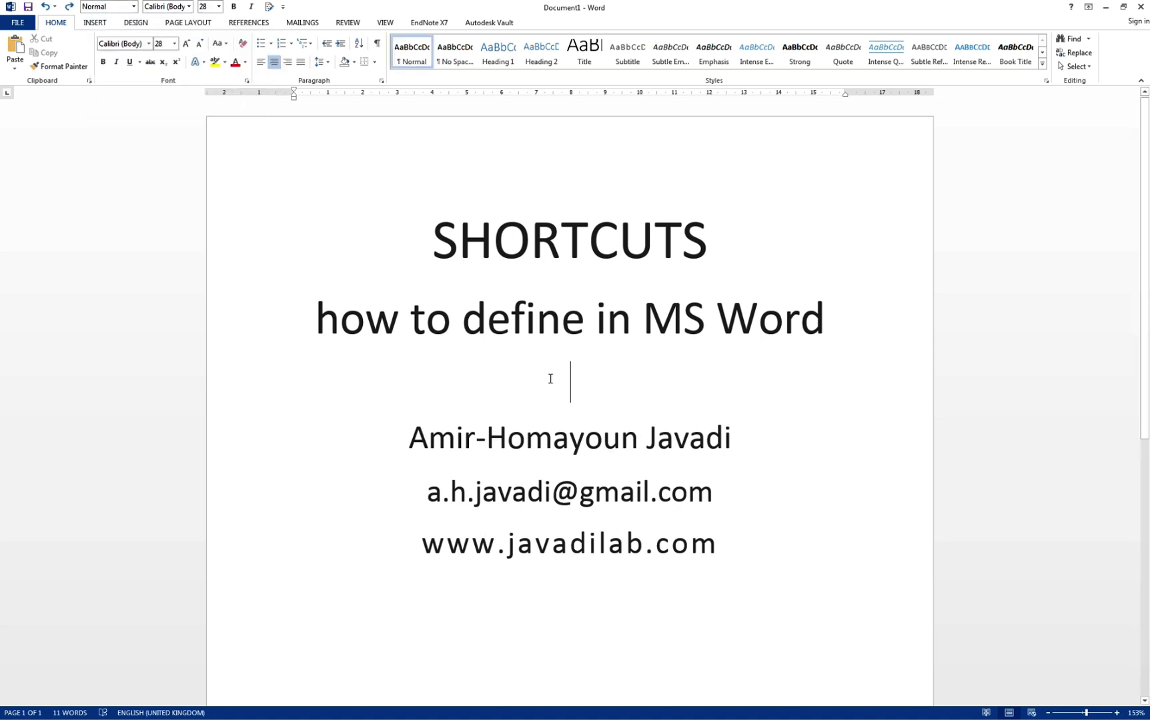
{"action": "key", "text": "ctrl+shift+b"}
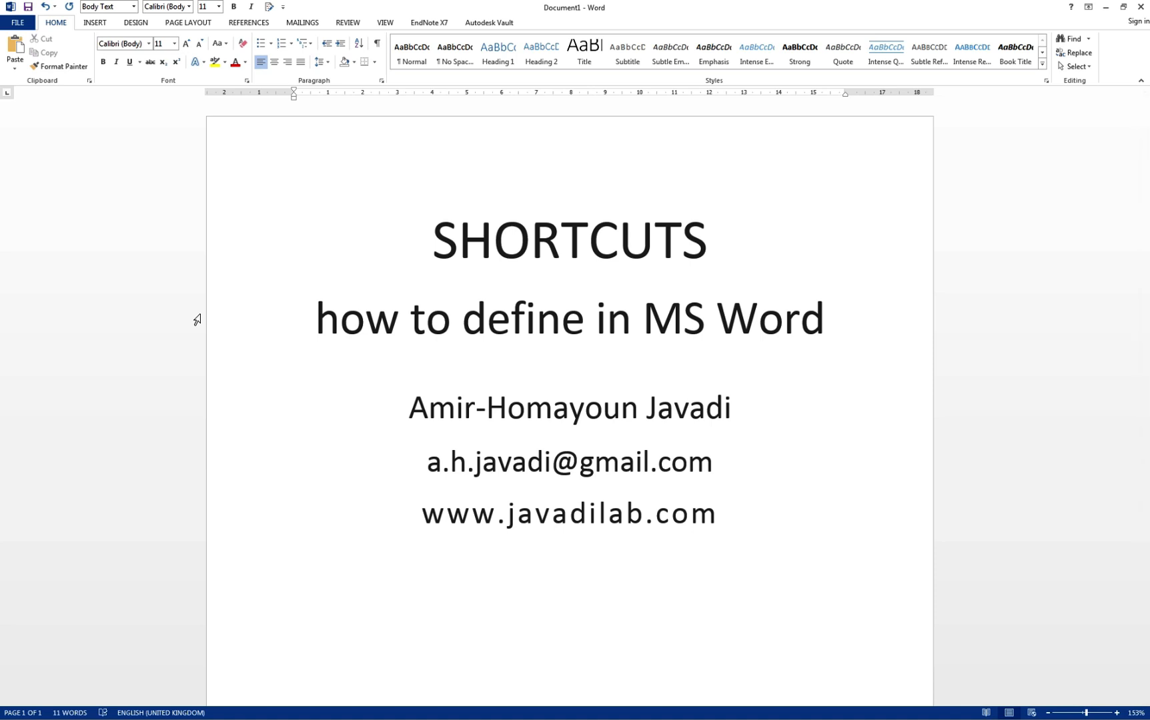
{"action": "key", "text": "Return"}
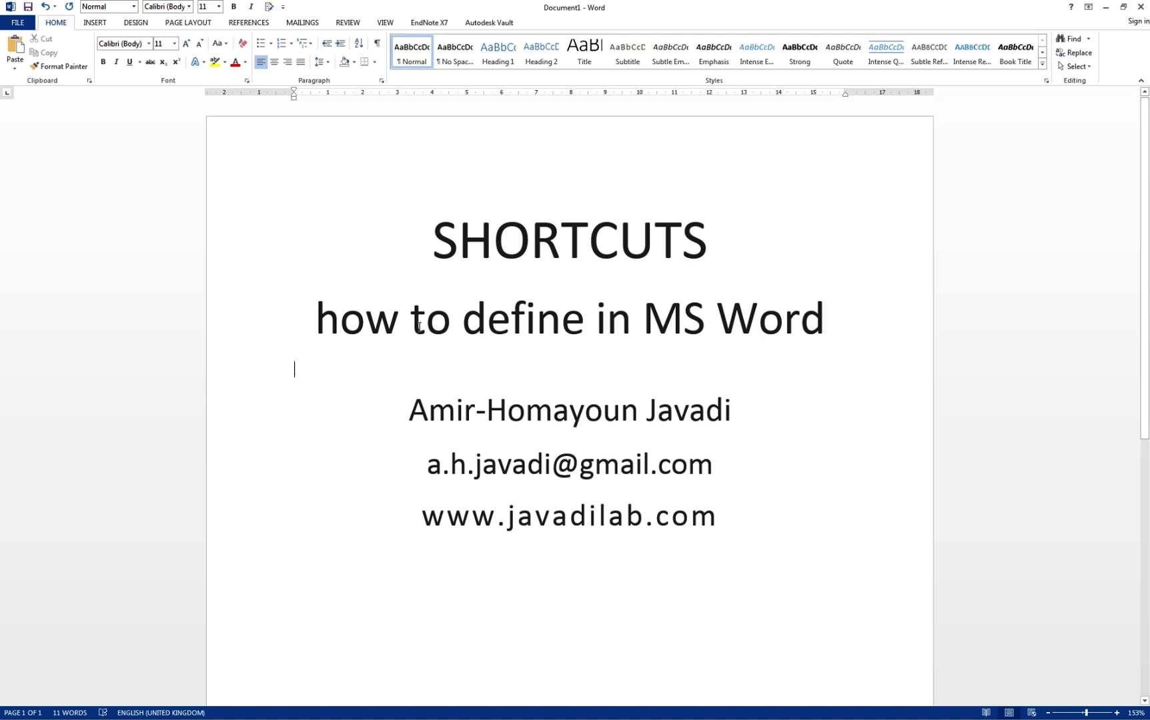
Open the keyboard shortcut customization from the Word options and list the All Commands category.
{"action": "left_click", "coordinate": [18, 22]}
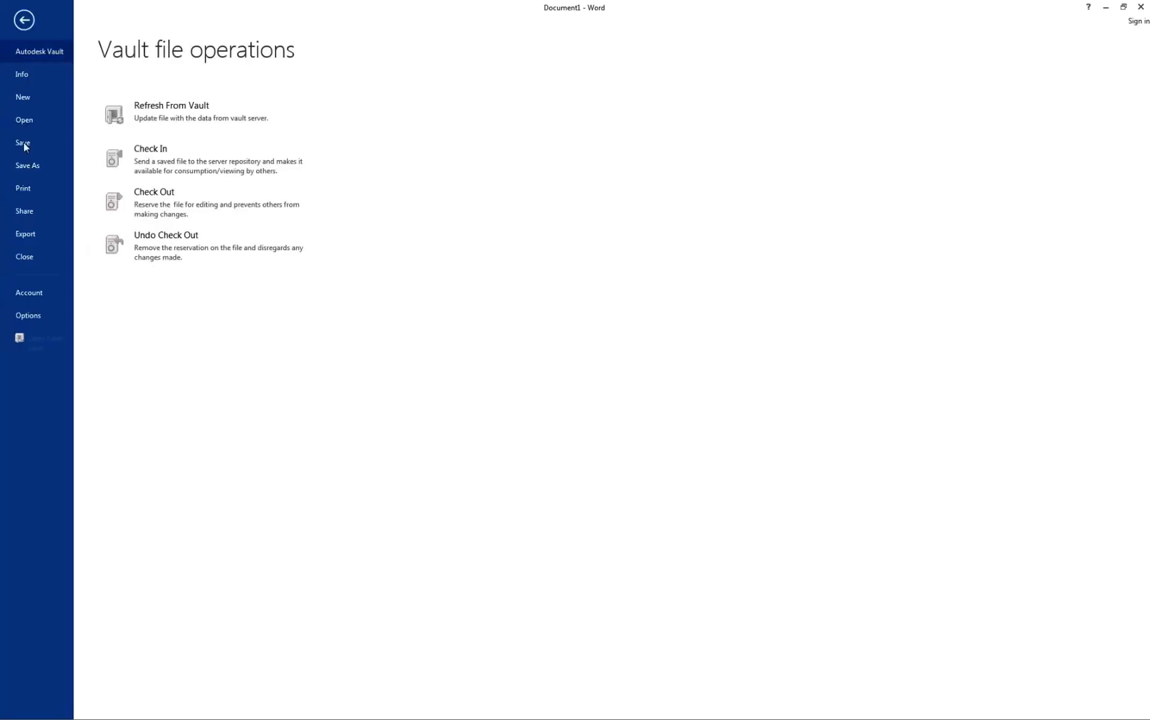
{"action": "left_click", "coordinate": [40, 315]}
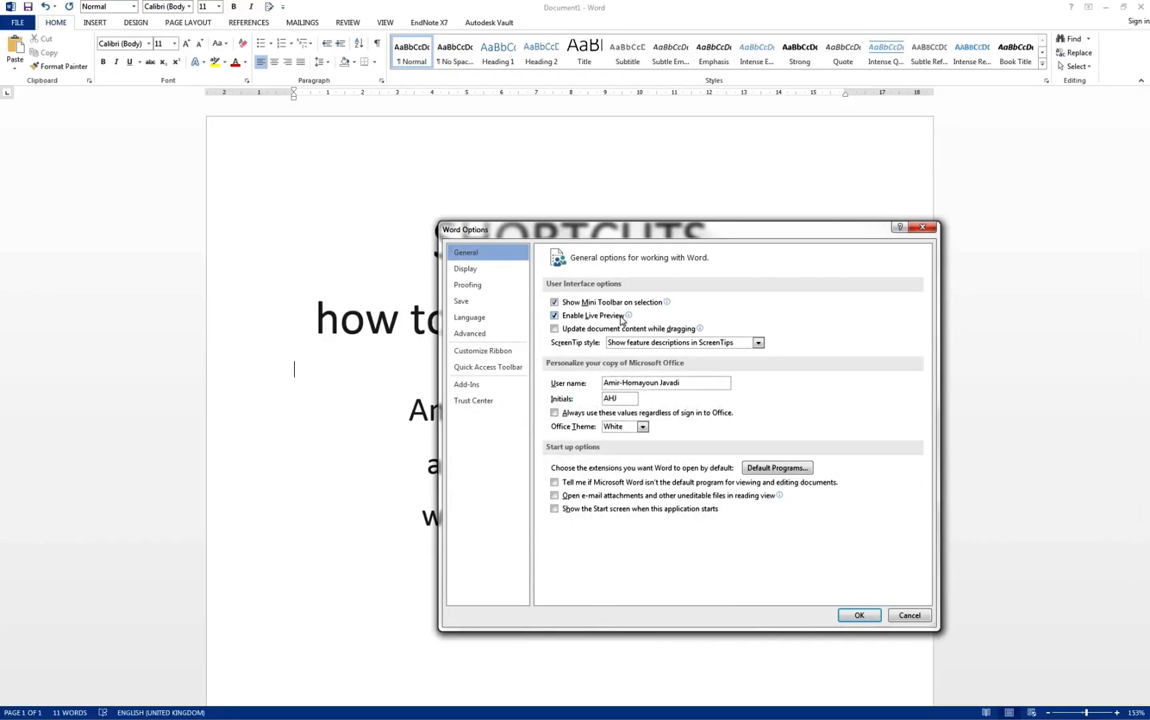
{"action": "left_click", "coordinate": [483, 351]}
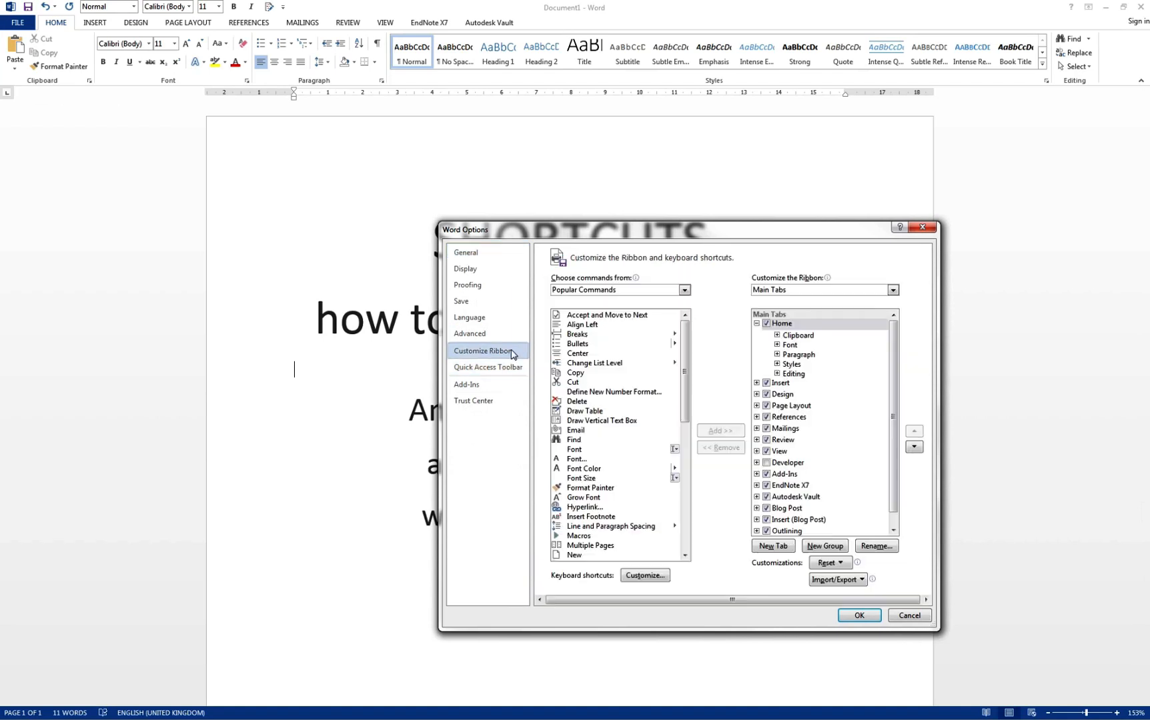
{"action": "left_click", "coordinate": [651, 576]}
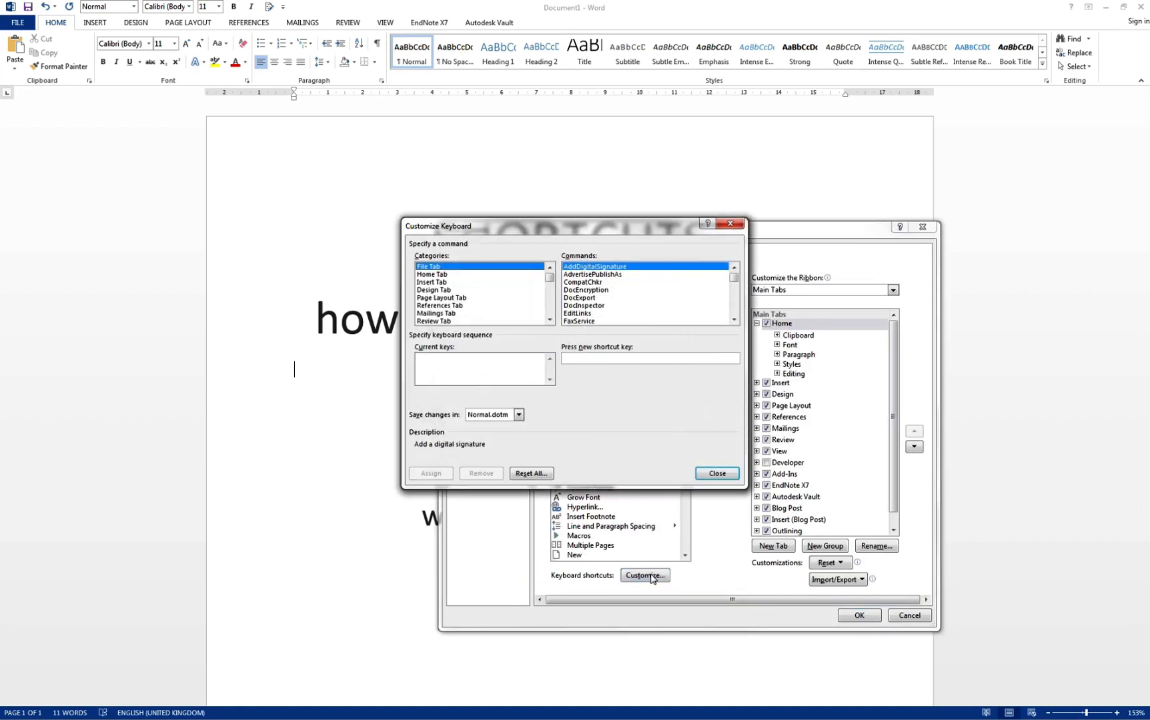
{"action": "left_click", "coordinate": [552, 306]}
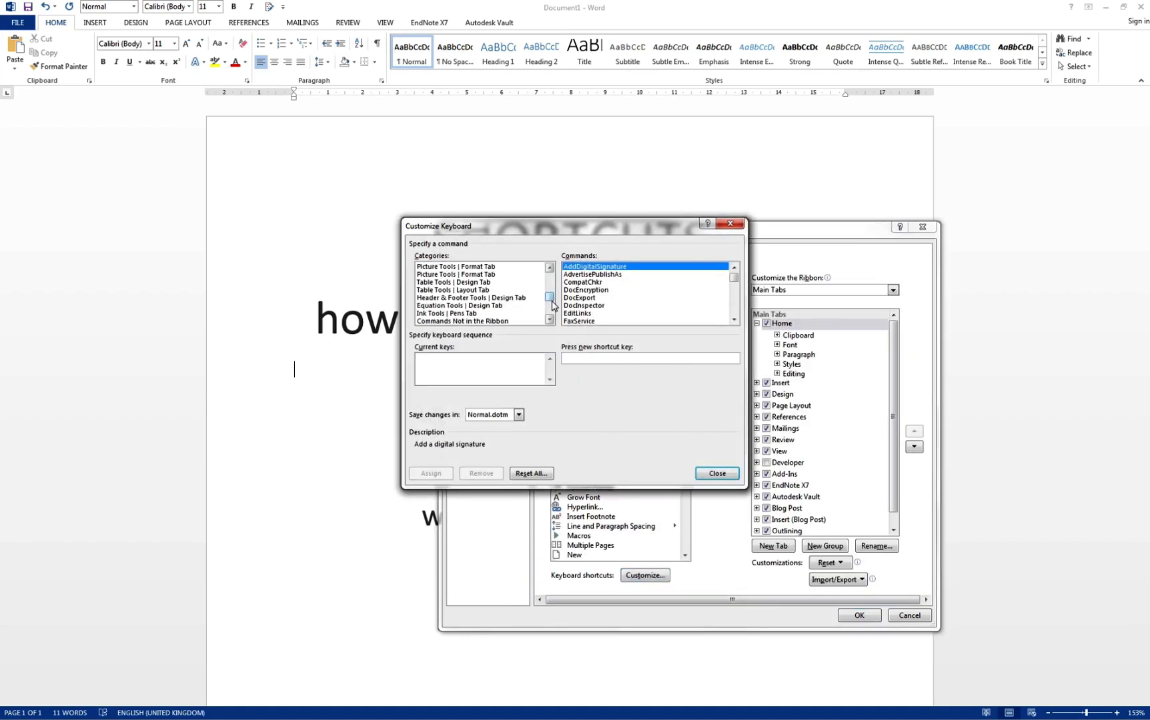
{"action": "left_click", "coordinate": [521, 309]}
{"action": "key", "text": "End"}
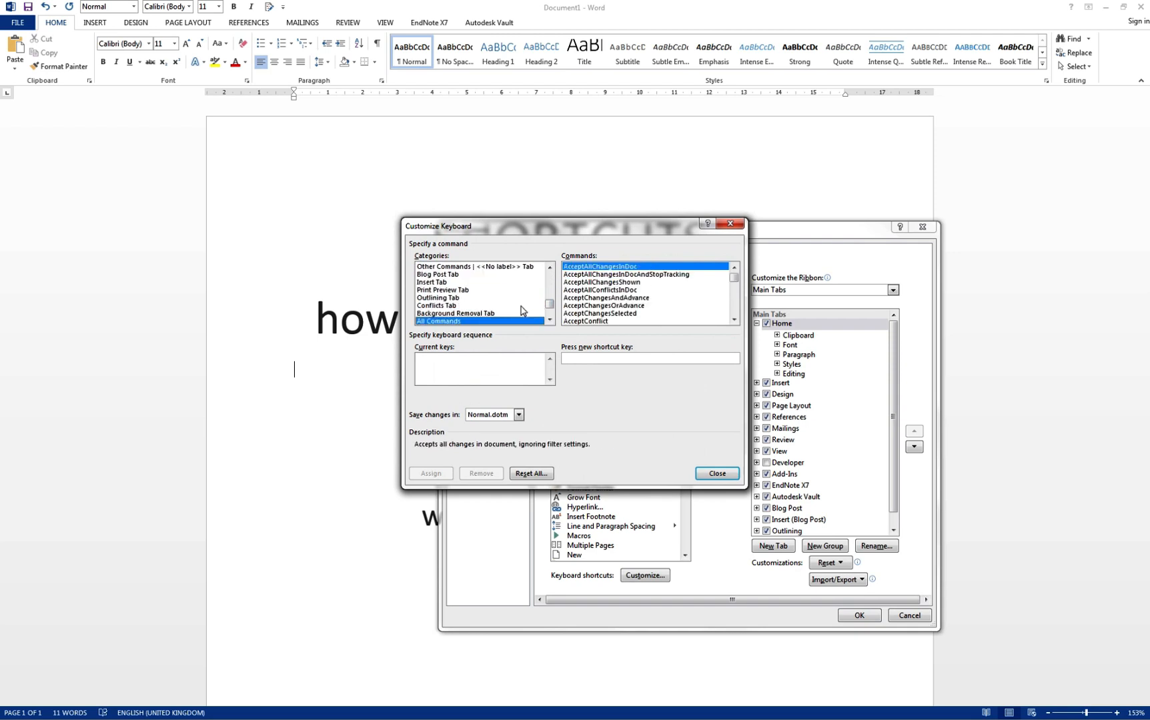
Look up the current shortcut of the ClearAllFormatting command and close the keyboard customization and options.
{"action": "left_click", "coordinate": [613, 277]}
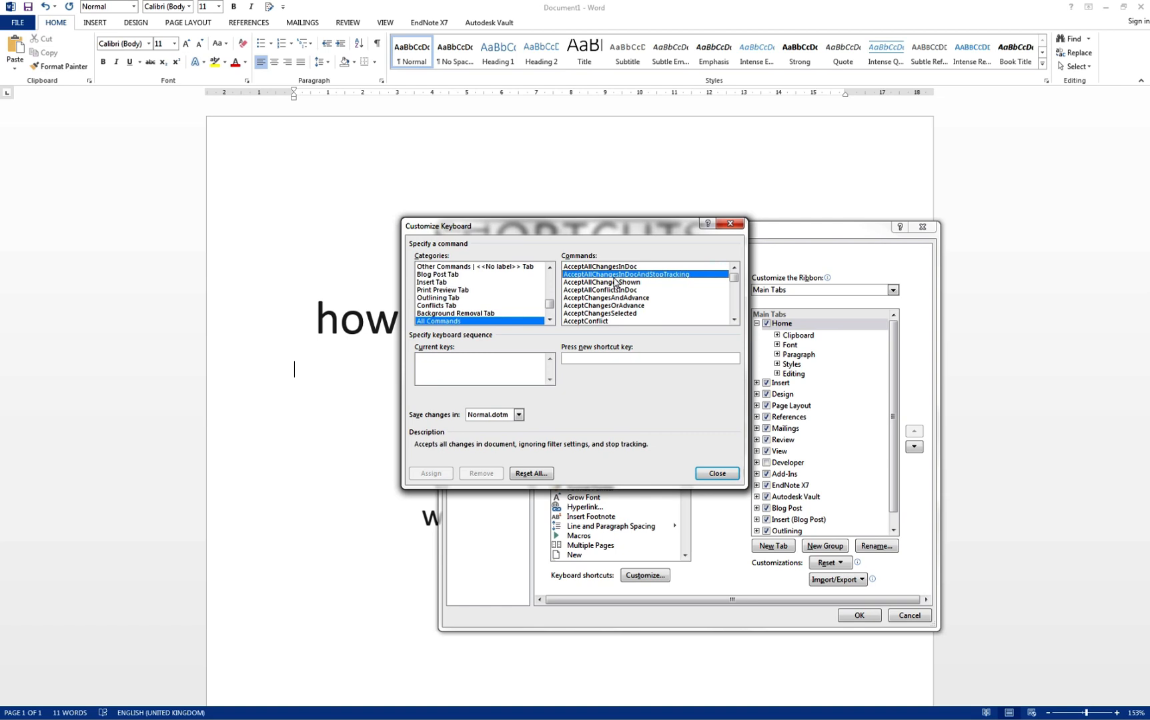
{"action": "type", "text": "cl"}
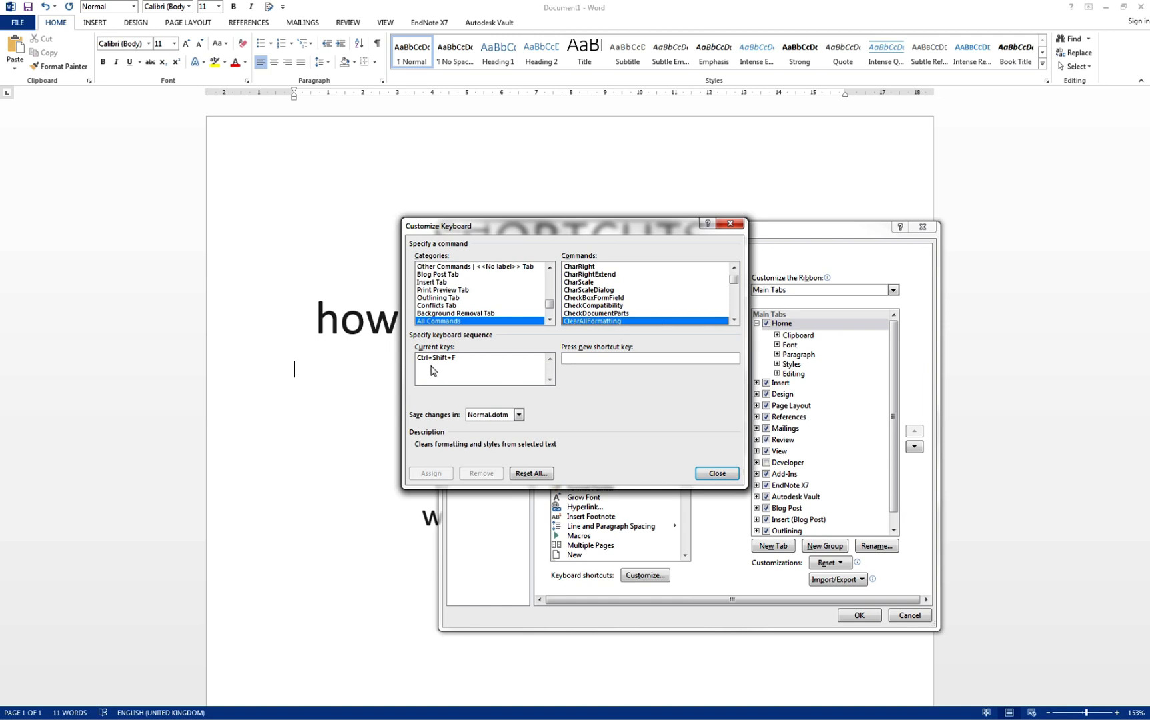
{"action": "left_click", "coordinate": [626, 313]}
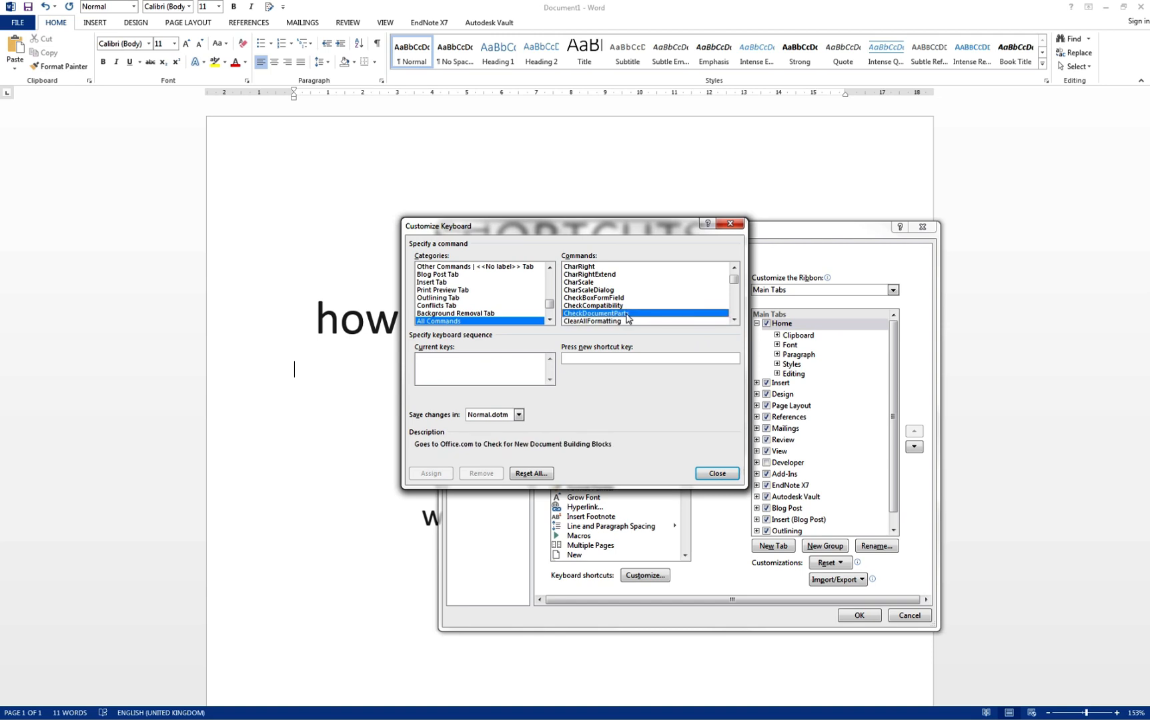
{"action": "left_click", "coordinate": [627, 321]}
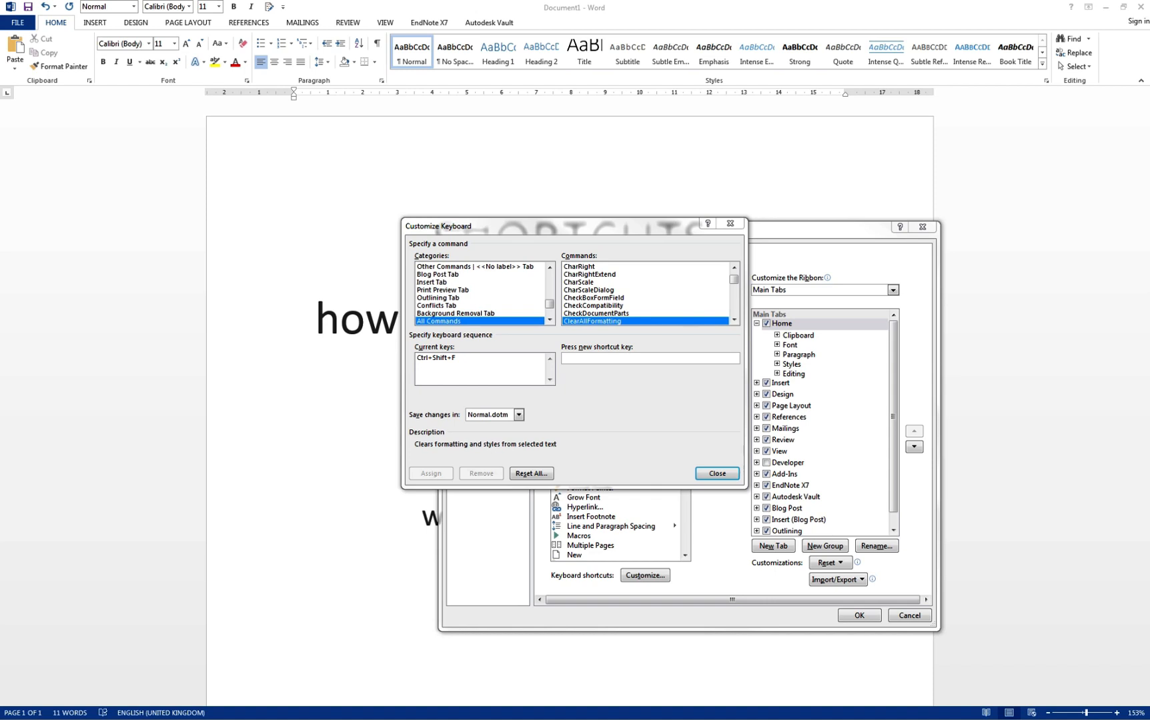
{"action": "left_click", "coordinate": [717, 475]}
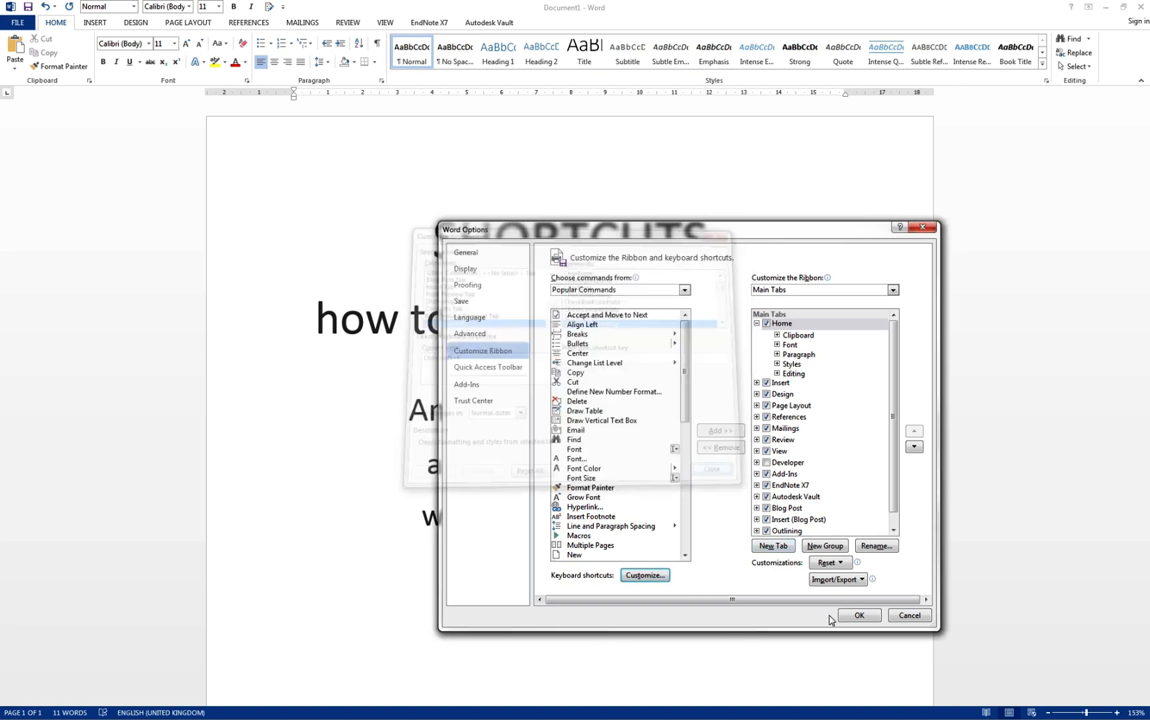
{"action": "left_click", "coordinate": [847, 616]}
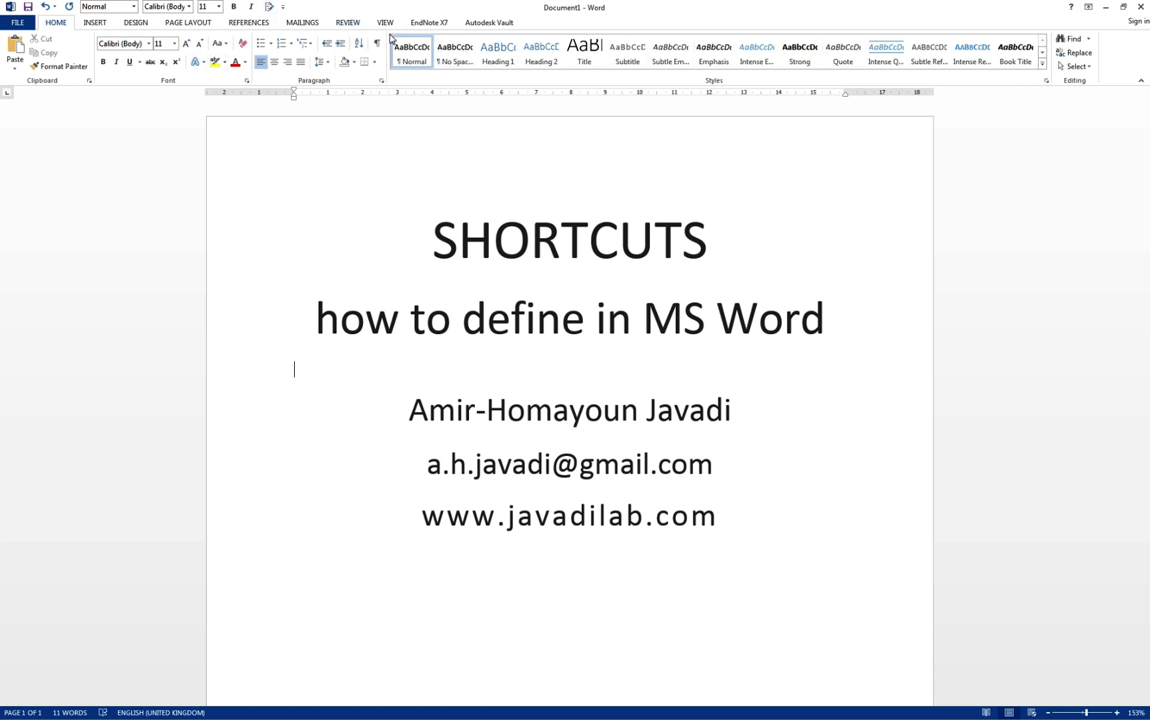
Turn on Track Changes and write "this is a change" on the empty line below the subtitle.
{"action": "left_click", "coordinate": [349, 25]}
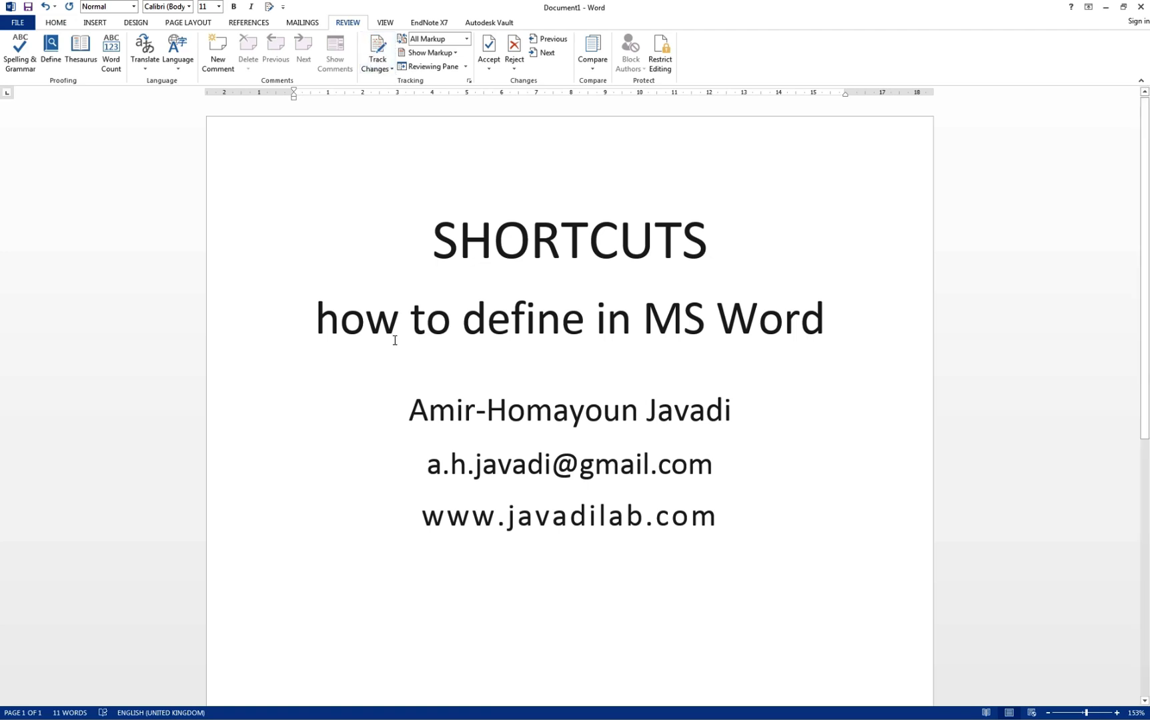
{"action": "key", "text": "ctrl+shift+e"}
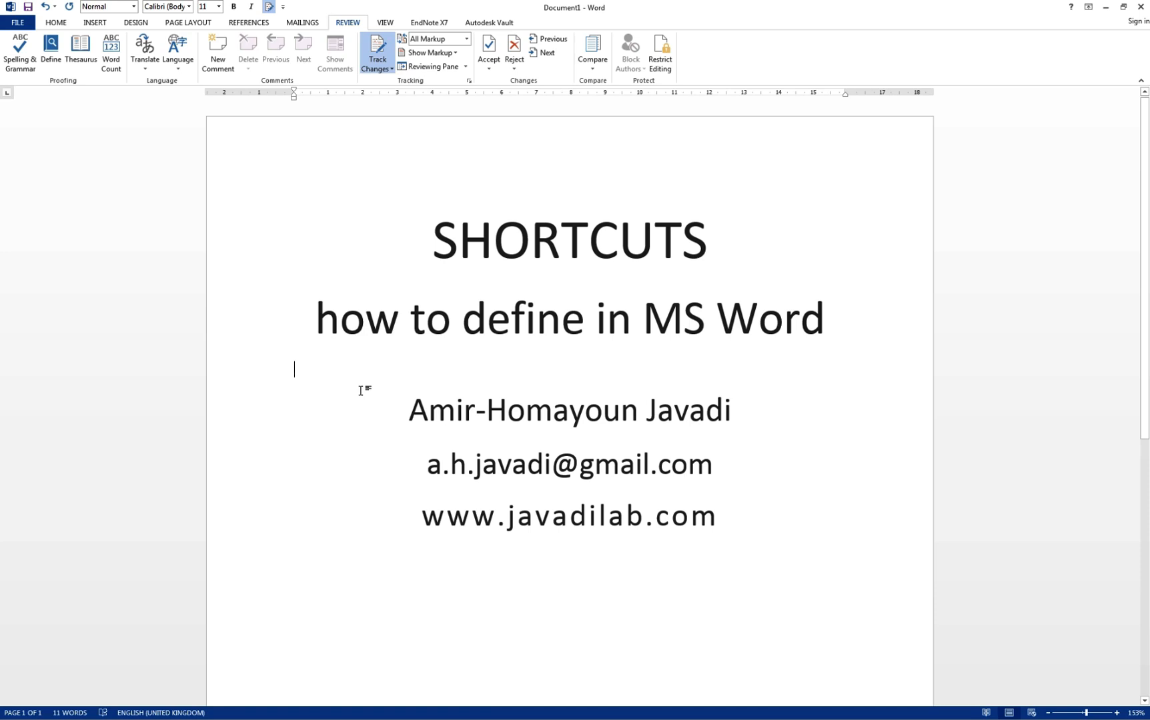
{"action": "type", "text": "this is "}
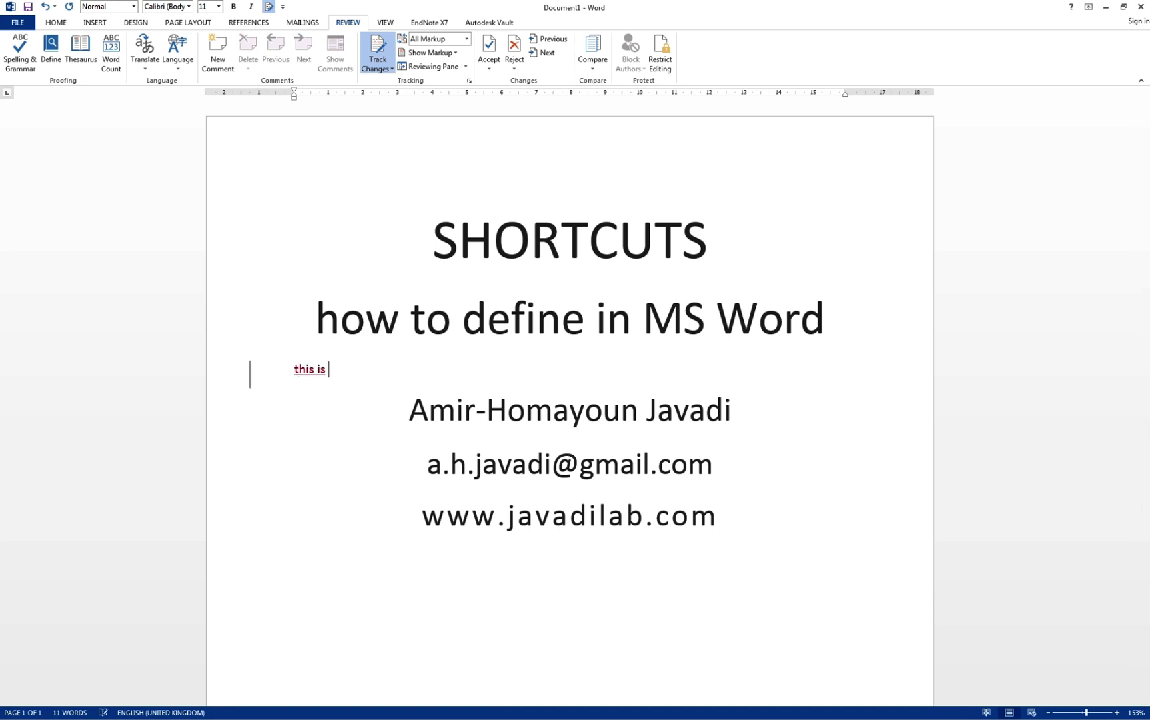
{"action": "type", "text": "a change"}
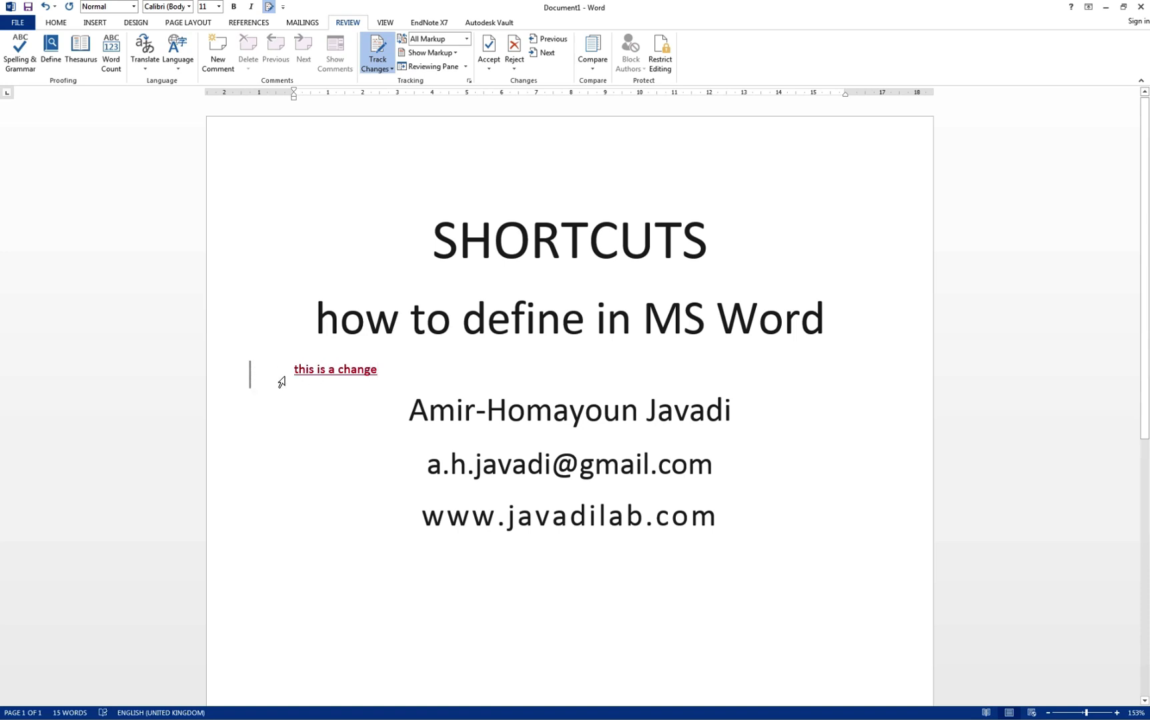
{"action": "left_click", "coordinate": [326, 377]}
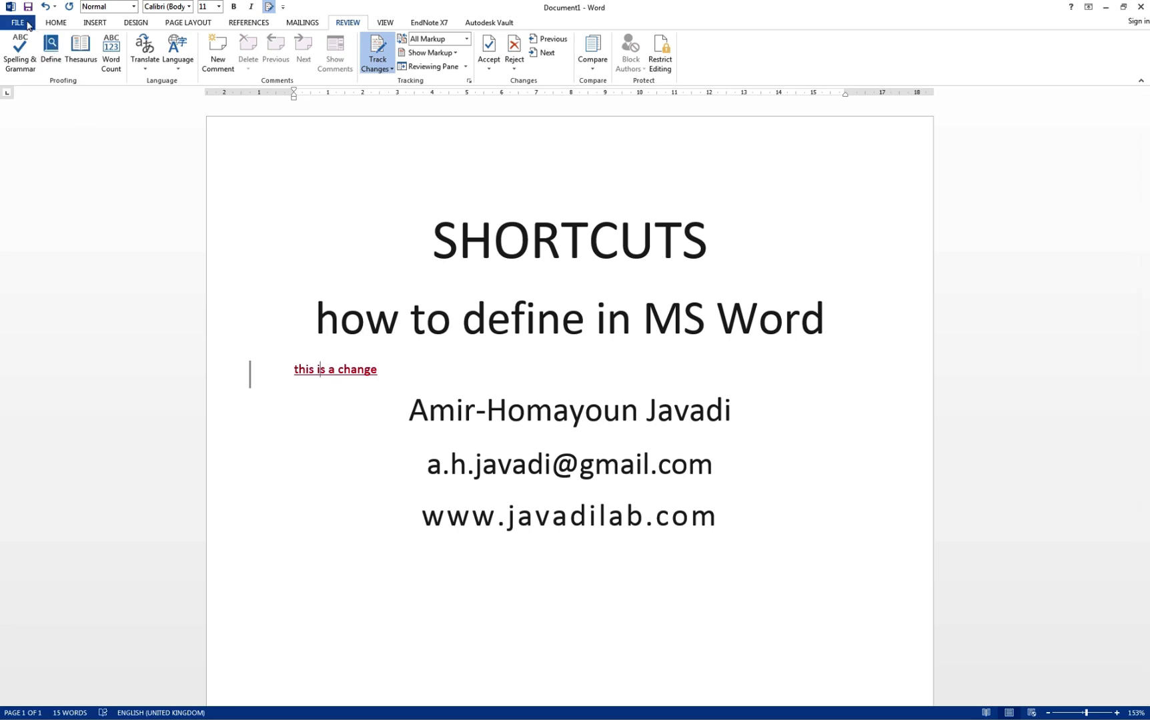
Turn off Print Markup in the print settings and leave the print view.
{"action": "key", "text": "ctrl+p"}
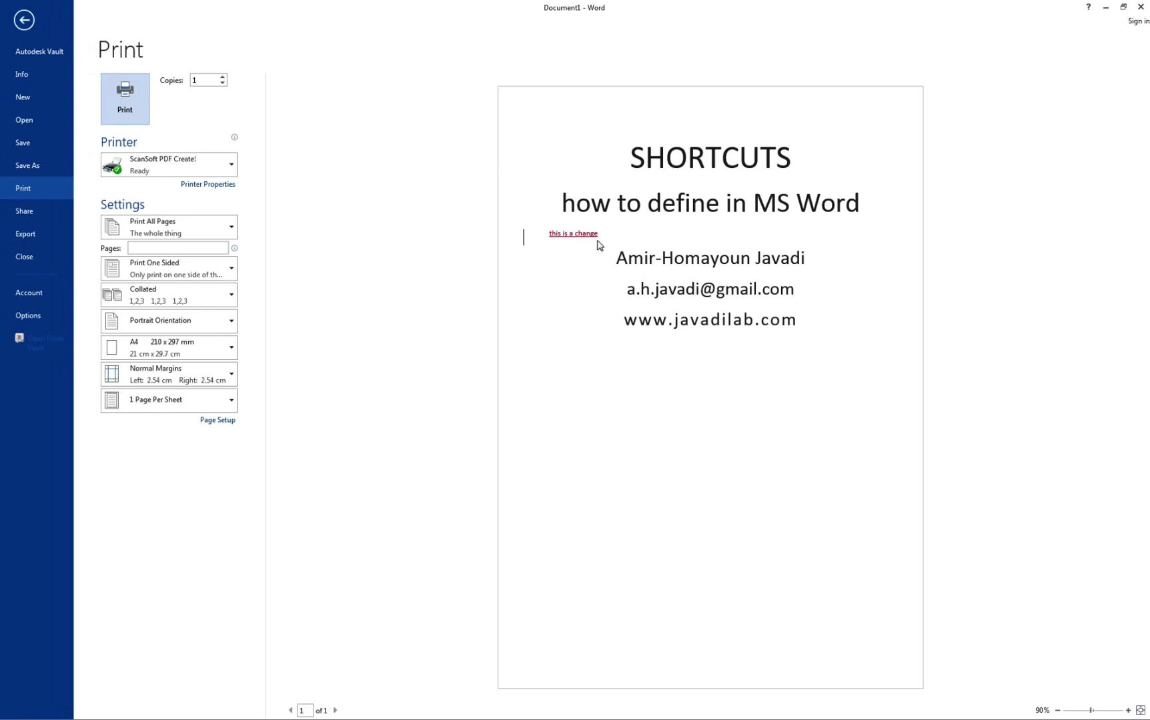
{"action": "left_click", "coordinate": [200, 235]}
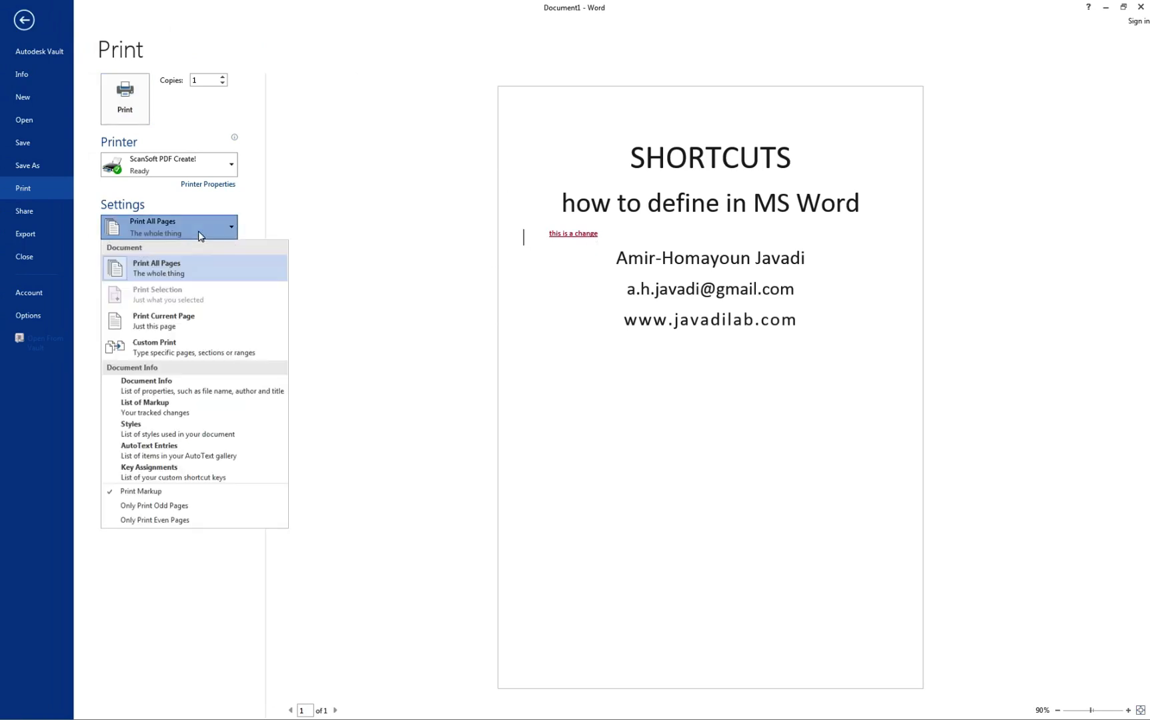
{"action": "left_click", "coordinate": [125, 494]}
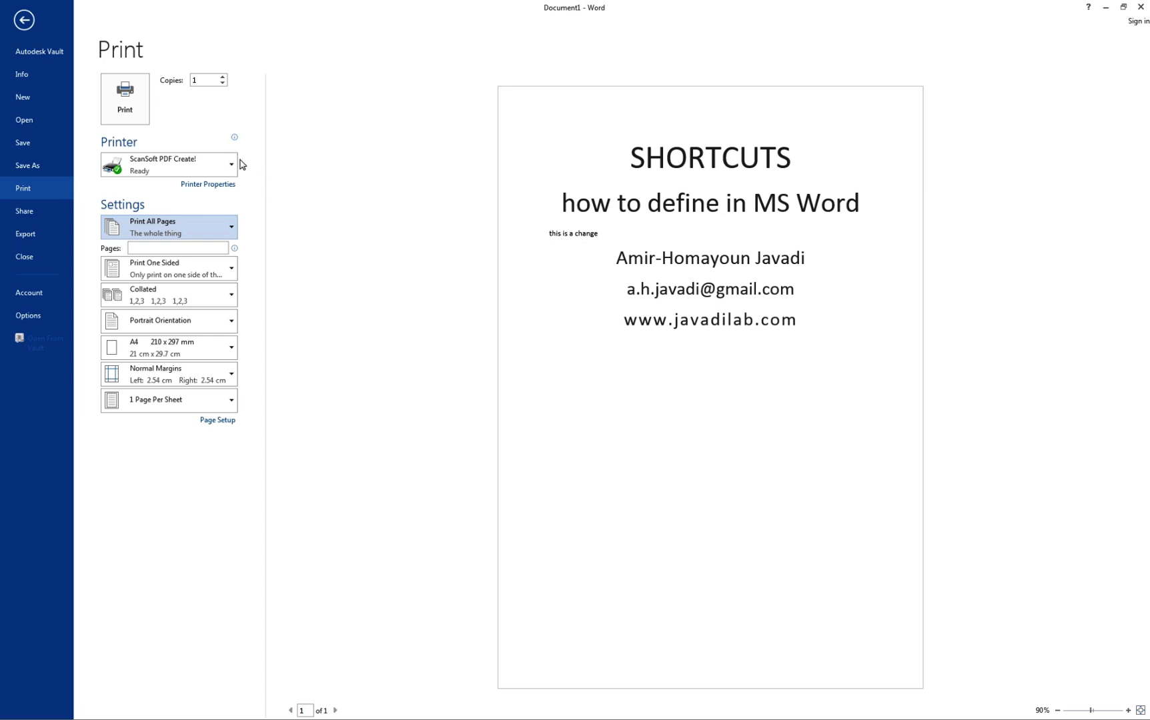
{"action": "key", "text": "Escape"}
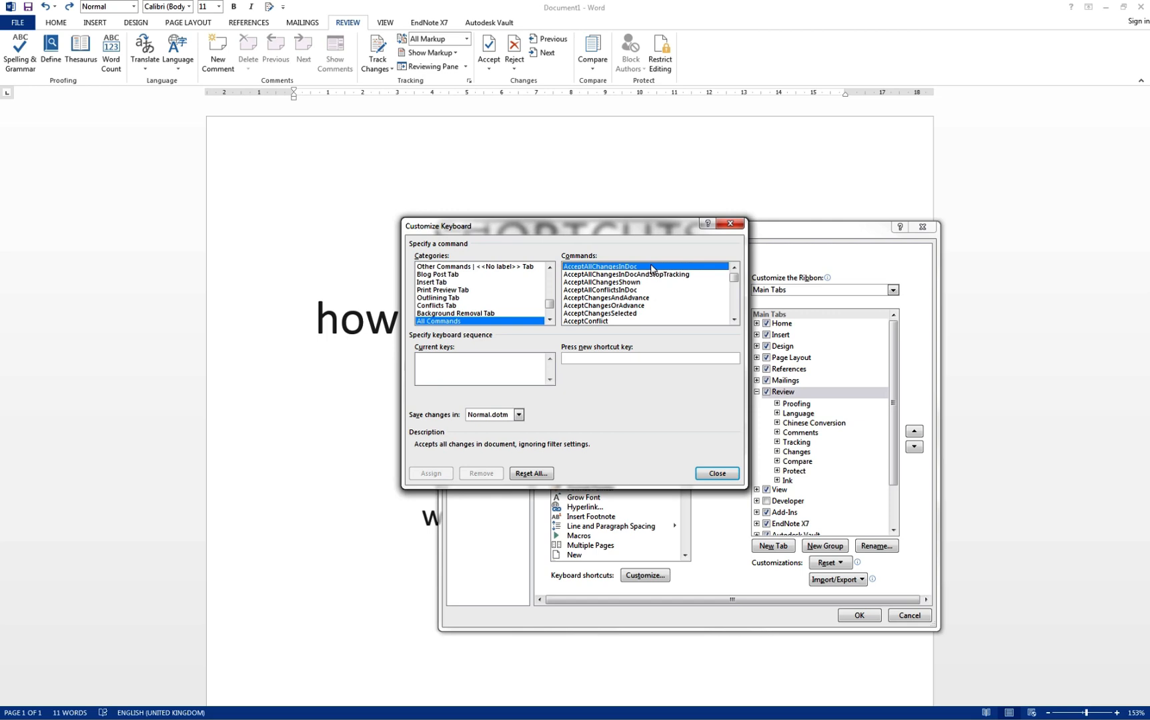
Look up the current shortcut of the InsertAnnotation command among all commands, and close the options.
{"action": "type", "text": "insertan"}
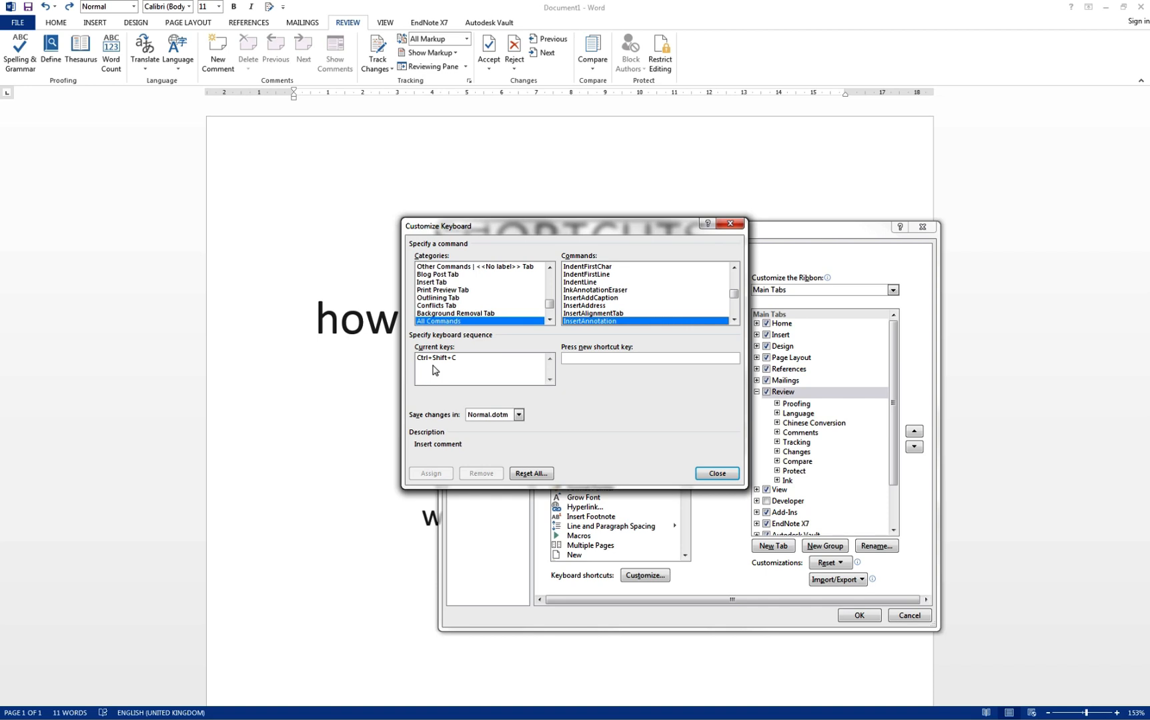
{"action": "left_click", "coordinate": [717, 473]}
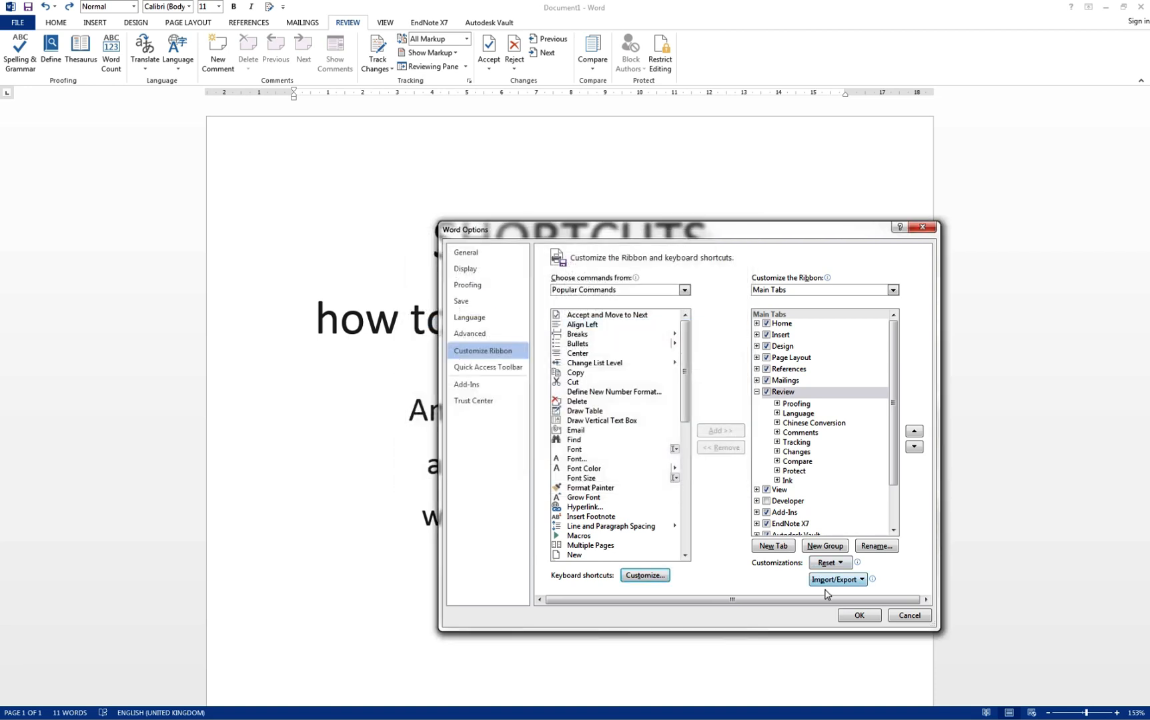
{"action": "left_click", "coordinate": [860, 617]}
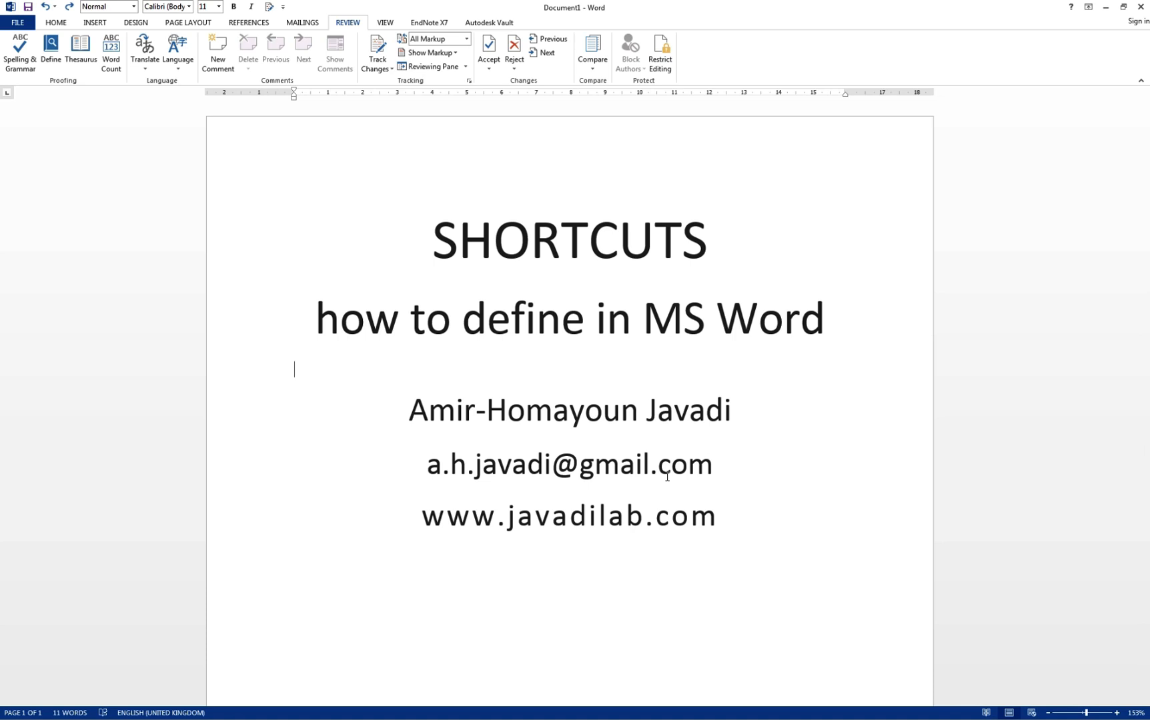
Add the comment "This is a comment" to "Word" in the subtitle.
{"action": "key", "text": "ctrl+alt+m"}
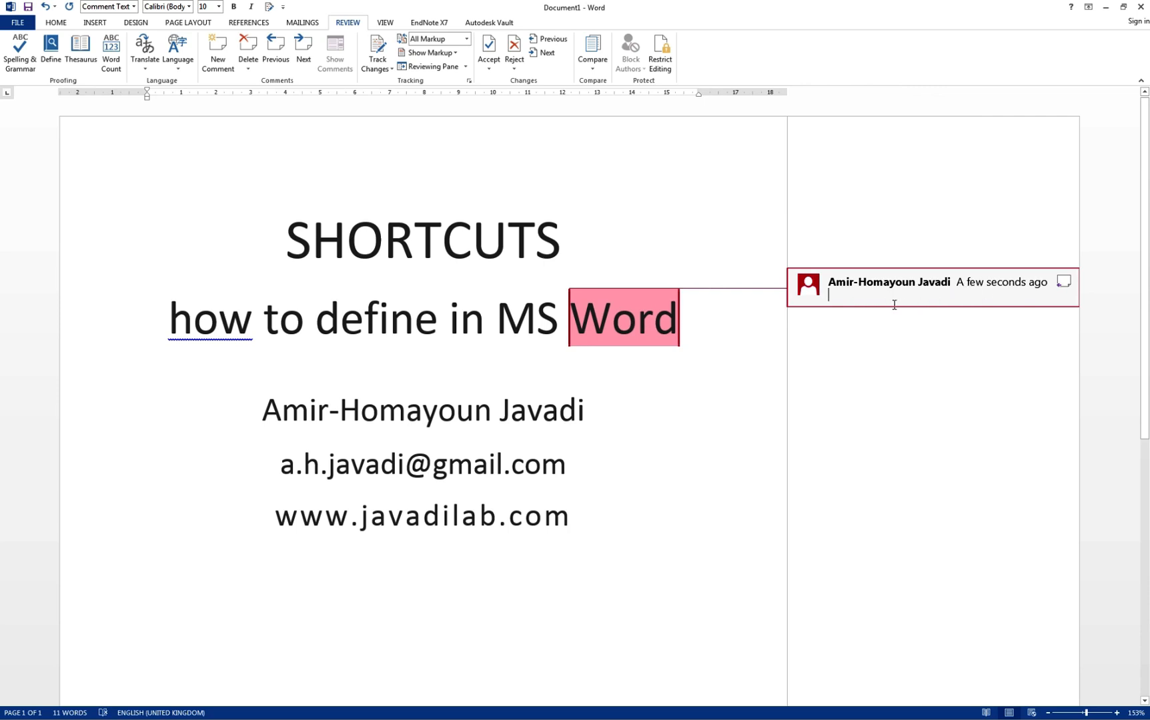
{"action": "type", "text": "This is a com"}
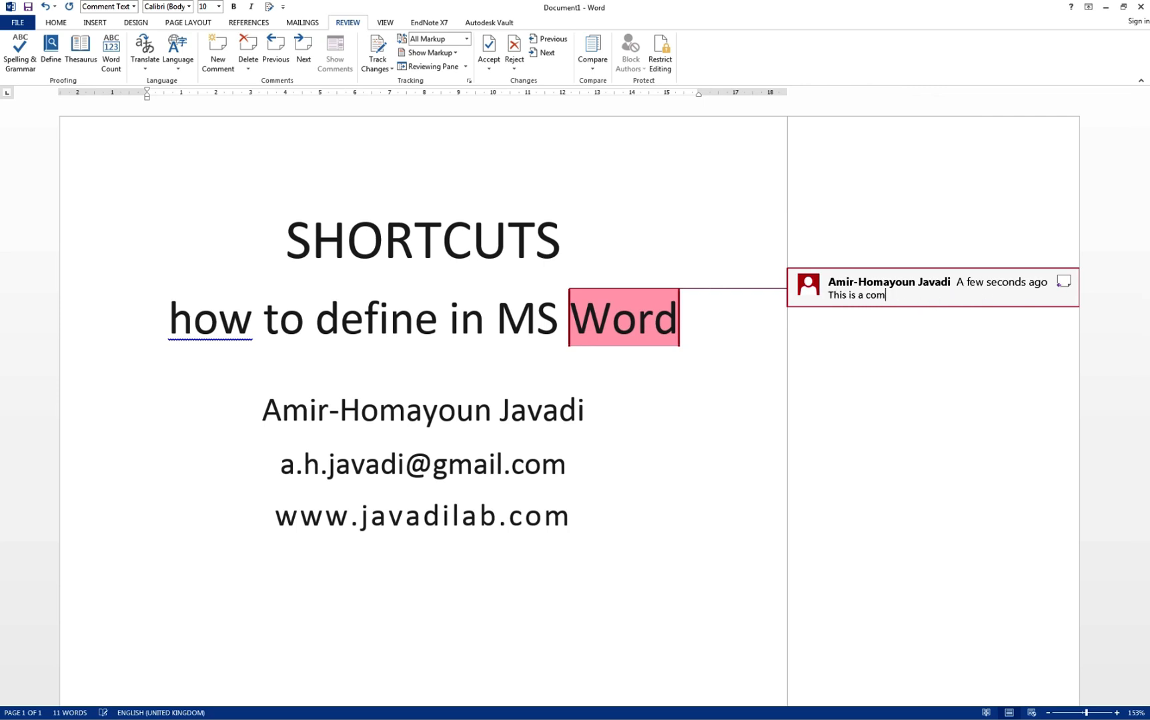
{"action": "type", "text": "ment"}
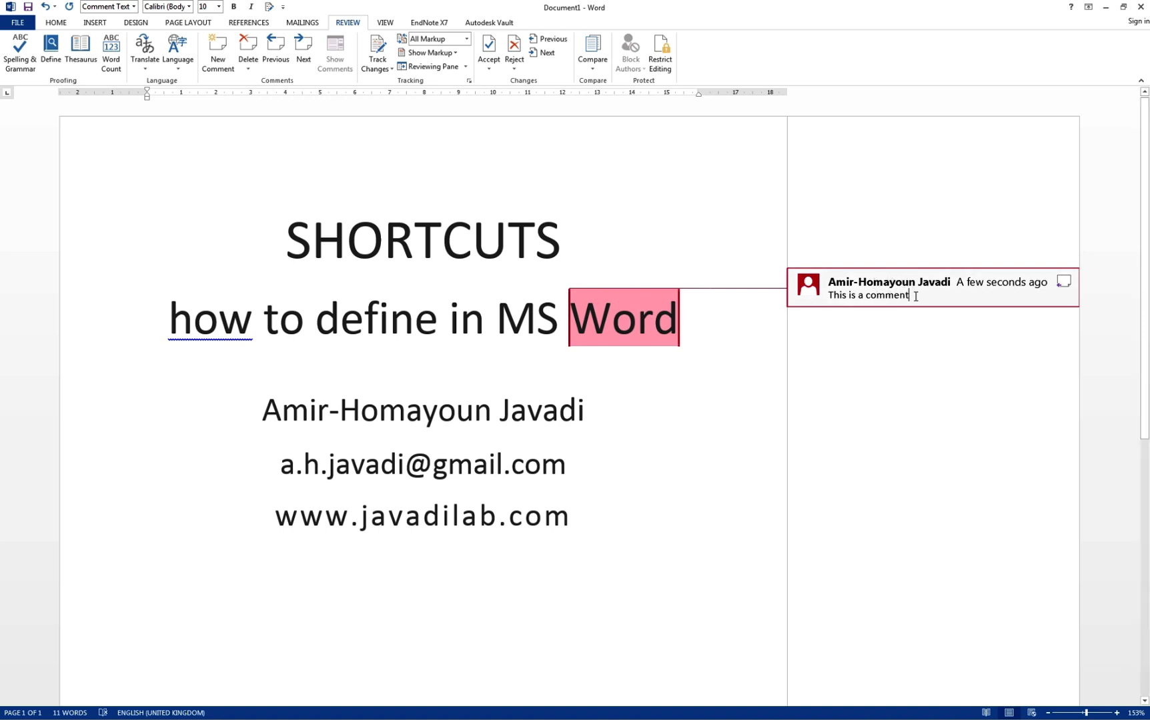
Try adding an empty reply to the comment on "Word" two times, undoing it each time.
{"action": "key", "text": "ctrl+alt+m"}
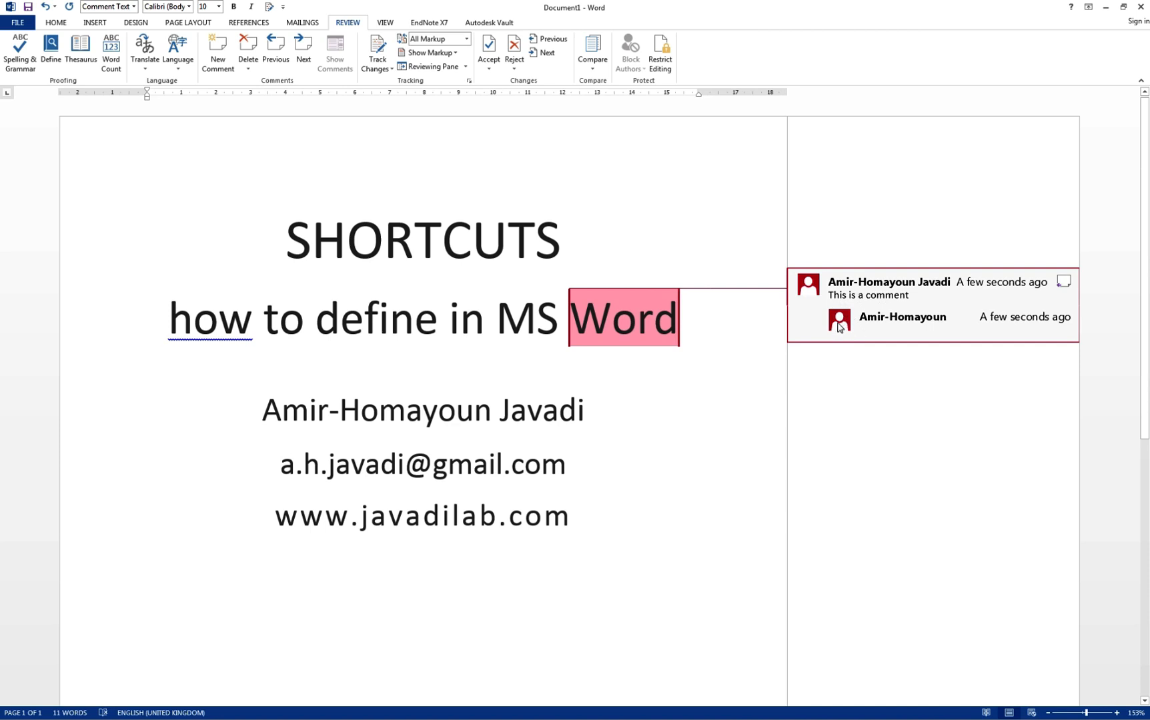
{"action": "mouse_move", "coordinate": [856, 318]}
{"action": "left_click", "coordinate": [860, 408]}
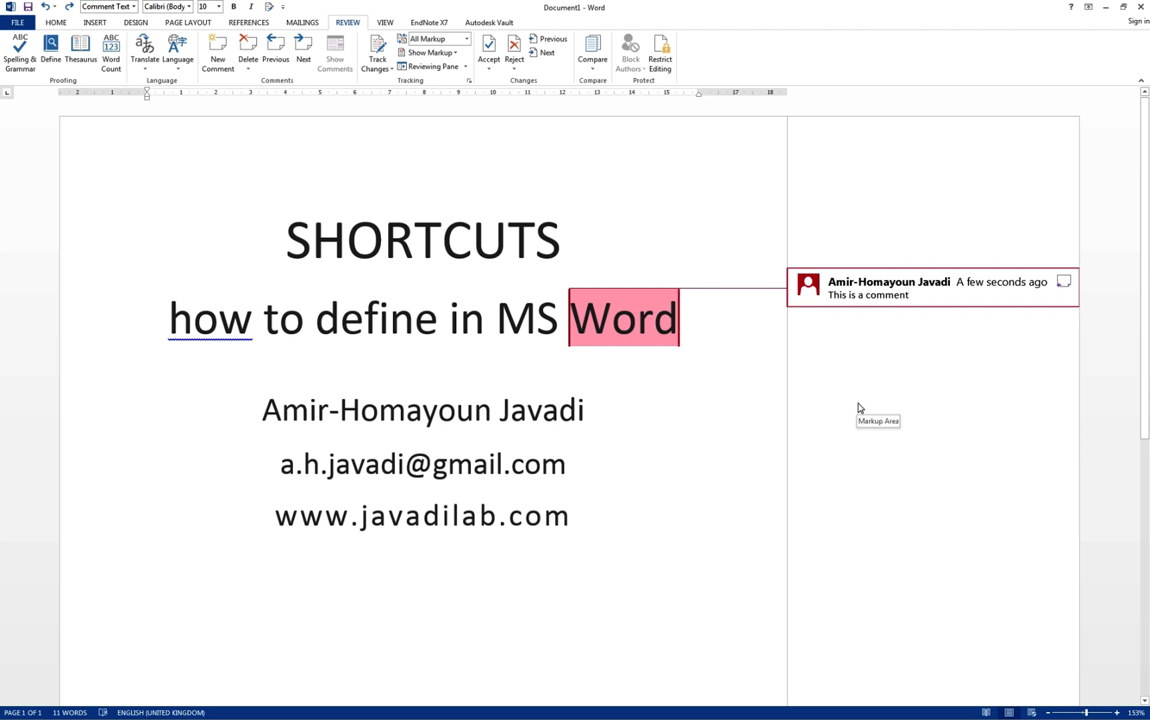
{"action": "left_click", "coordinate": [916, 301]}
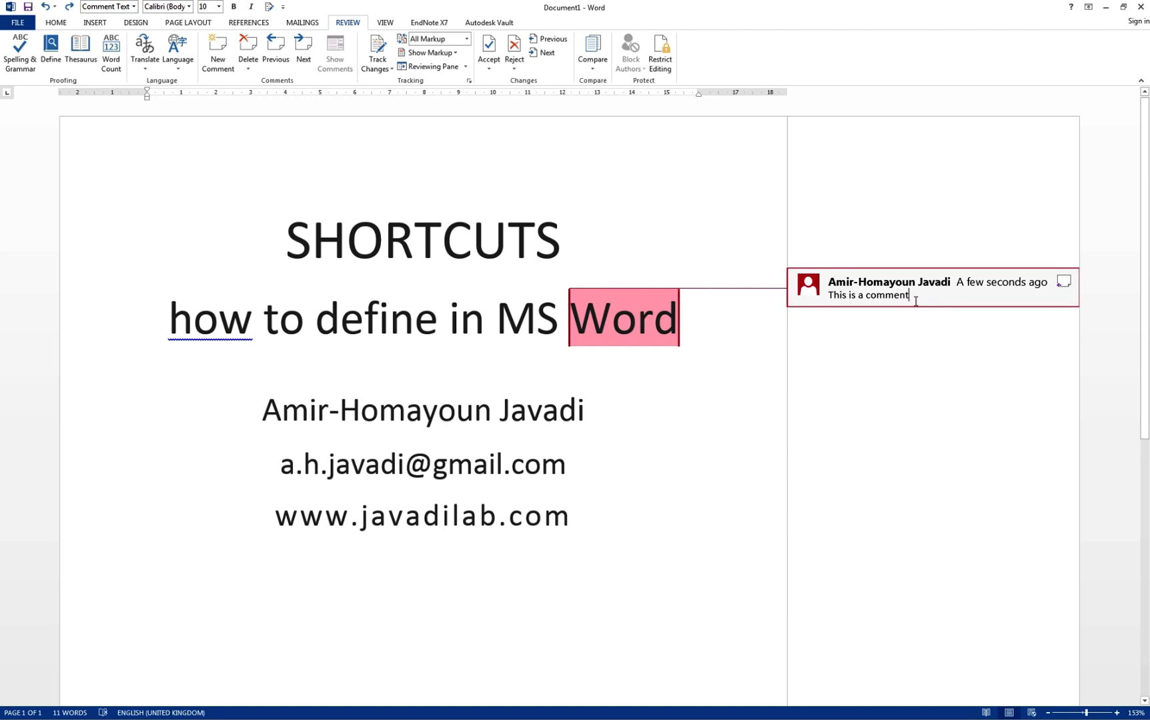
{"action": "key", "text": "ctrl+alt+m"}
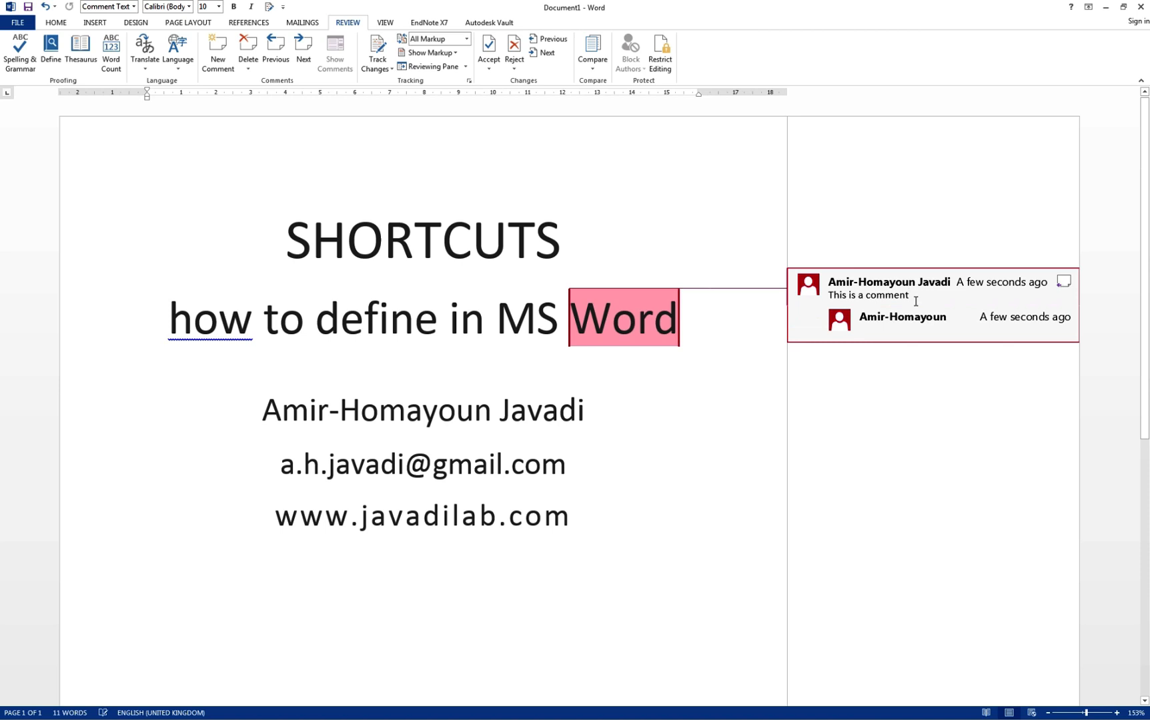
{"action": "key", "text": "ctrl+z"}
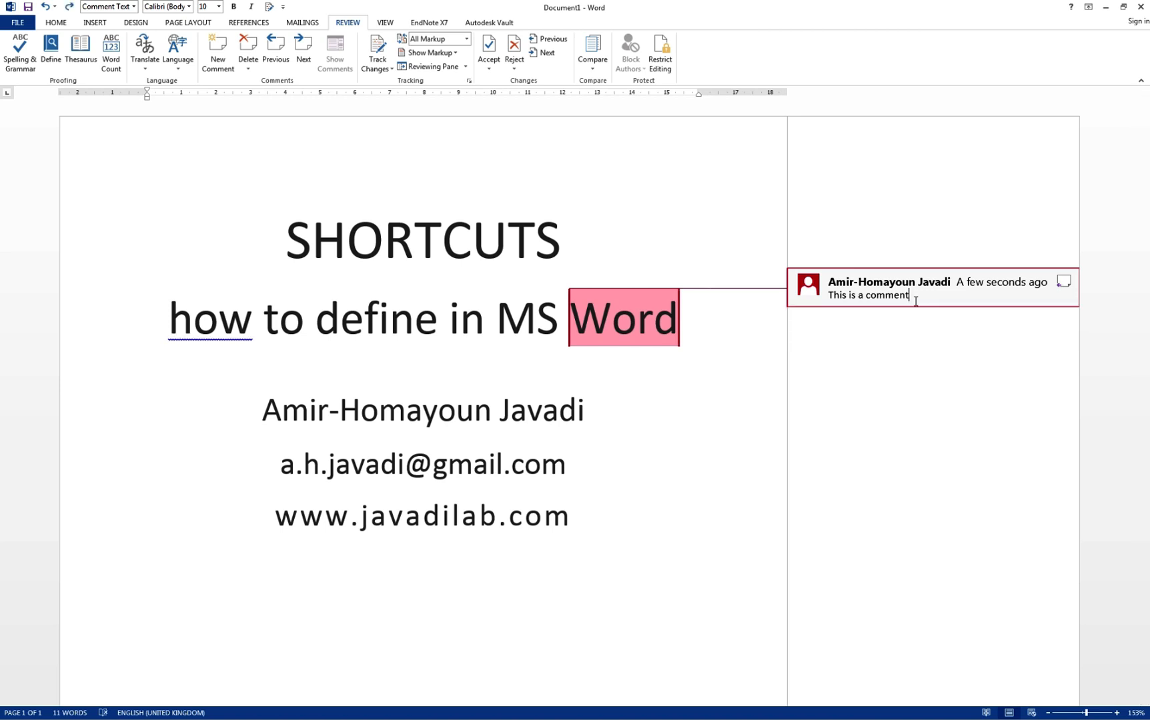
Add an empty reply to the comment on "Word", and replace the whole comment thread with a new empty comment.
{"action": "key", "text": "ctrl+alt+m"}
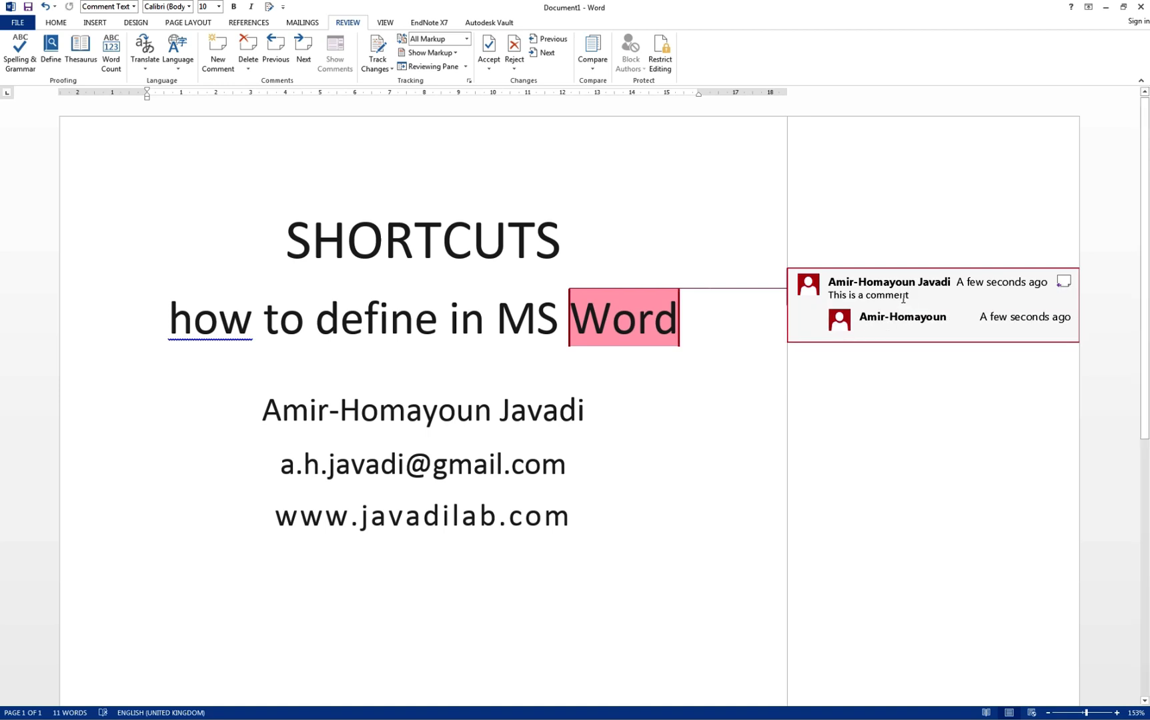
{"action": "right_click", "coordinate": [900, 296]}
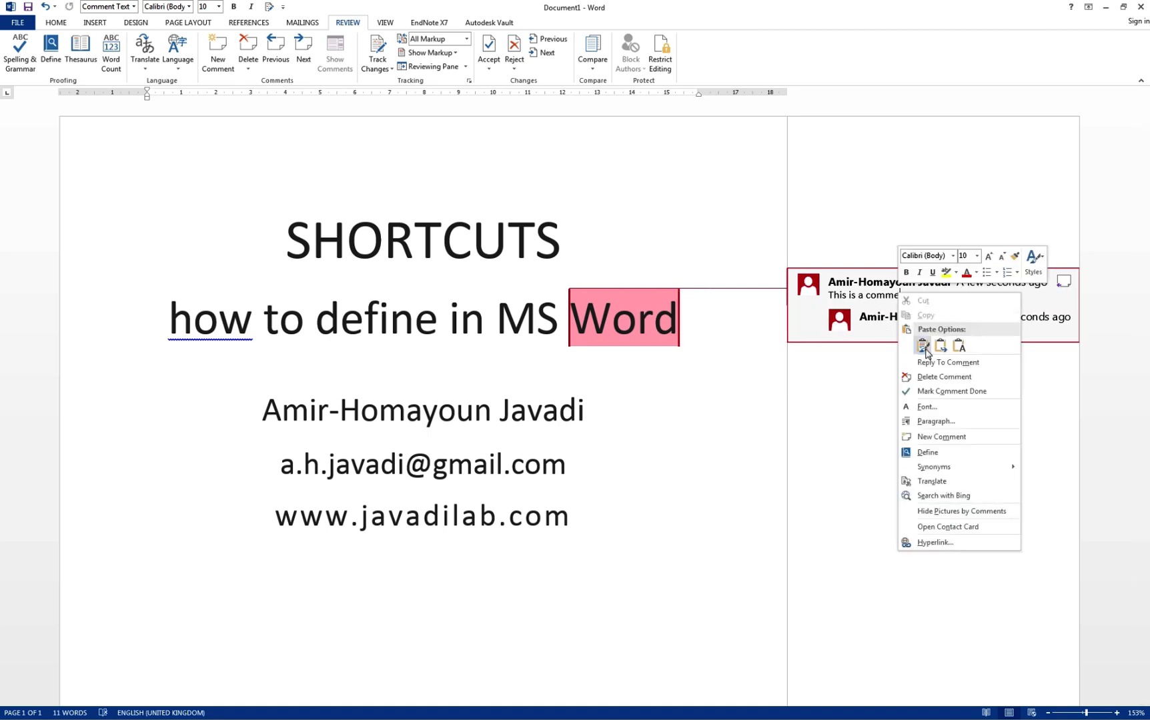
{"action": "left_click", "coordinate": [970, 379]}
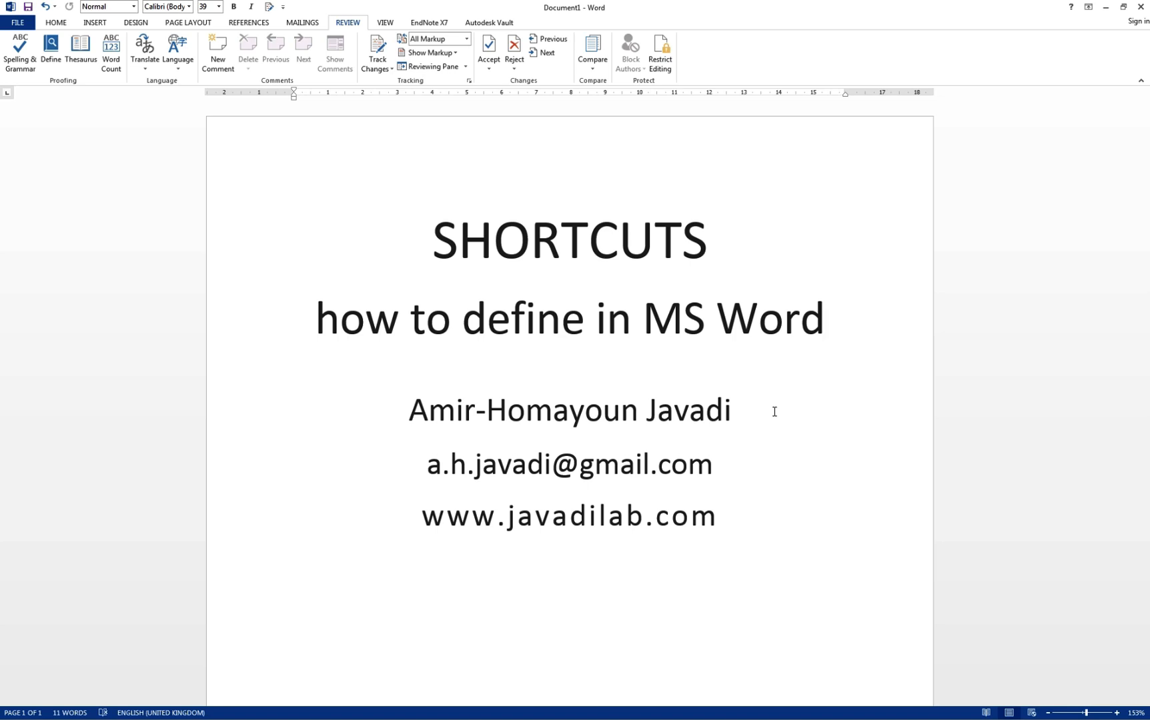
{"action": "key", "text": "ctrl+alt+m"}
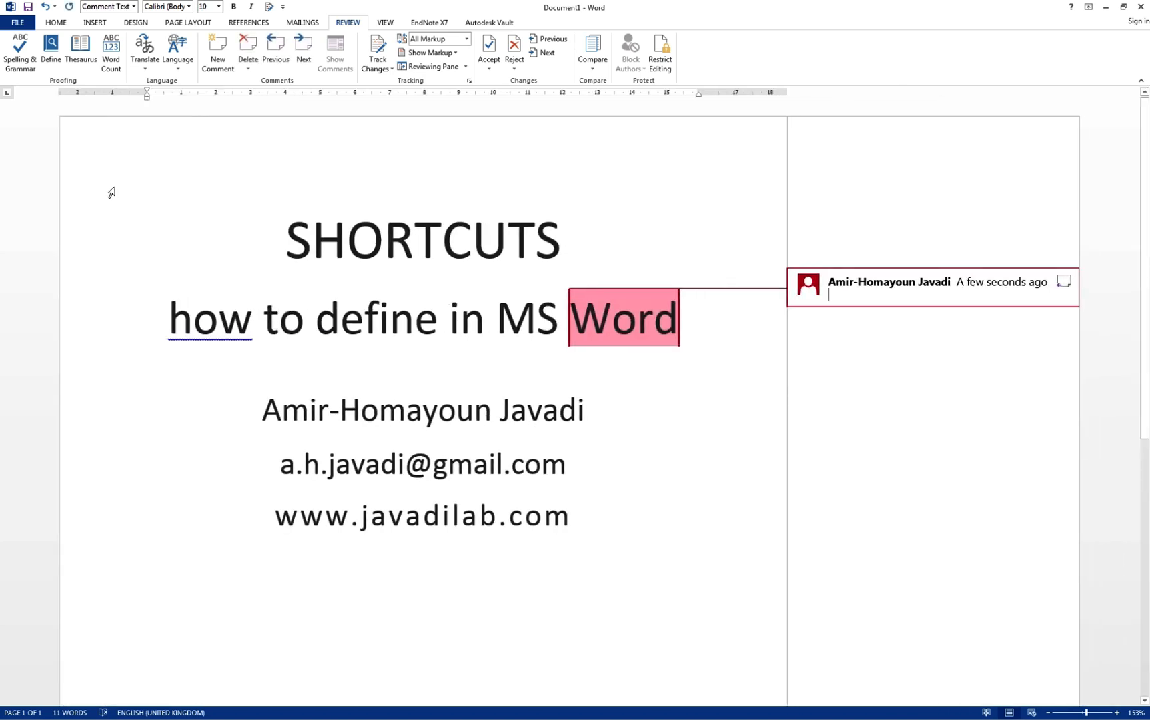
Look up the current shortcut of the DeleteAnnotation command among all commands, and use it to delete the empty comment on "Word".
{"action": "left_click", "coordinate": [23, 22]}
{"action": "left_click", "coordinate": [43, 314]}
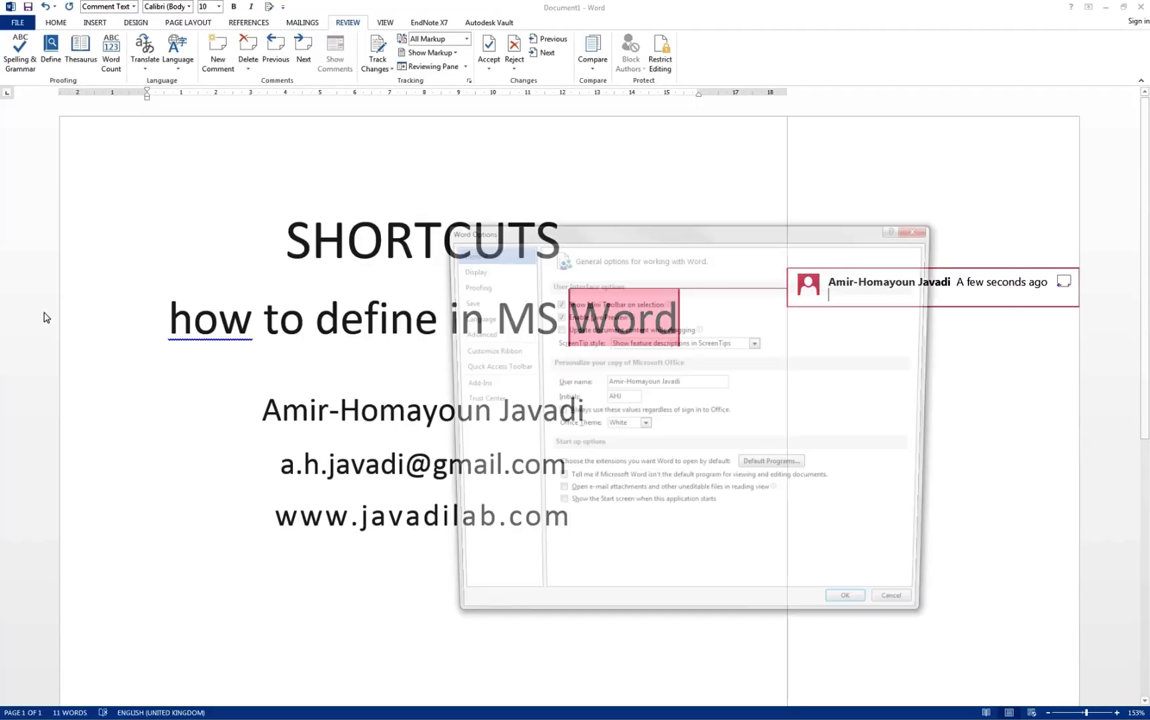
{"action": "left_click", "coordinate": [490, 352]}
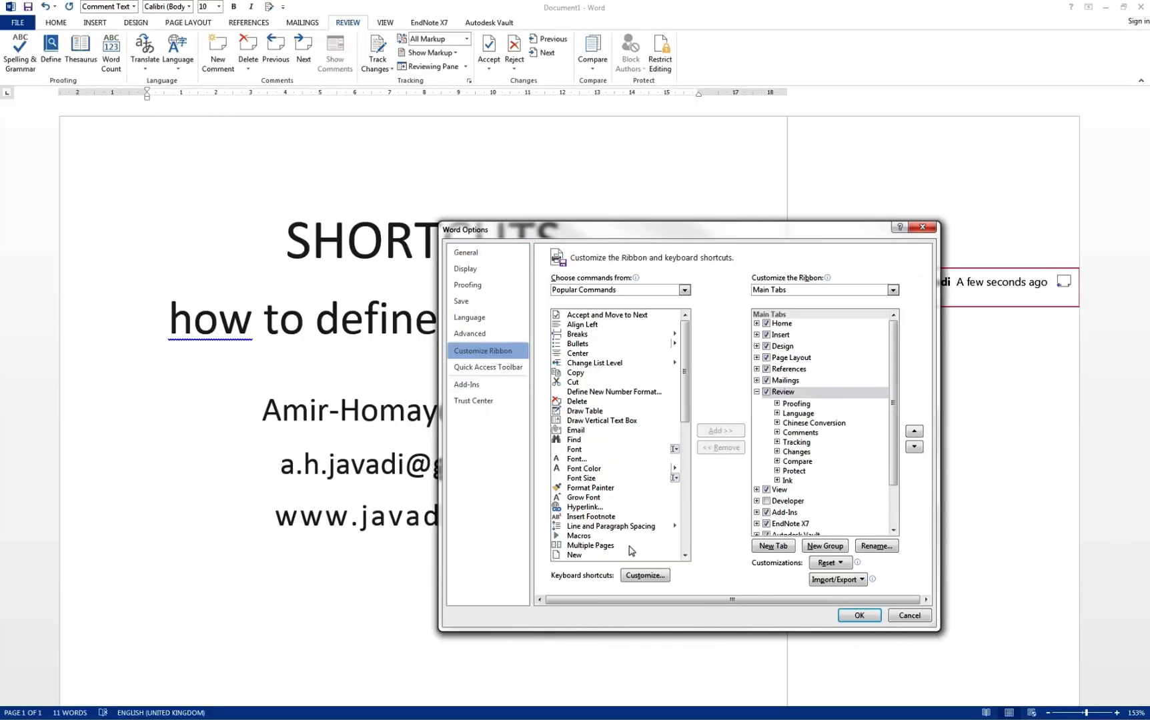
{"action": "left_click", "coordinate": [631, 576]}
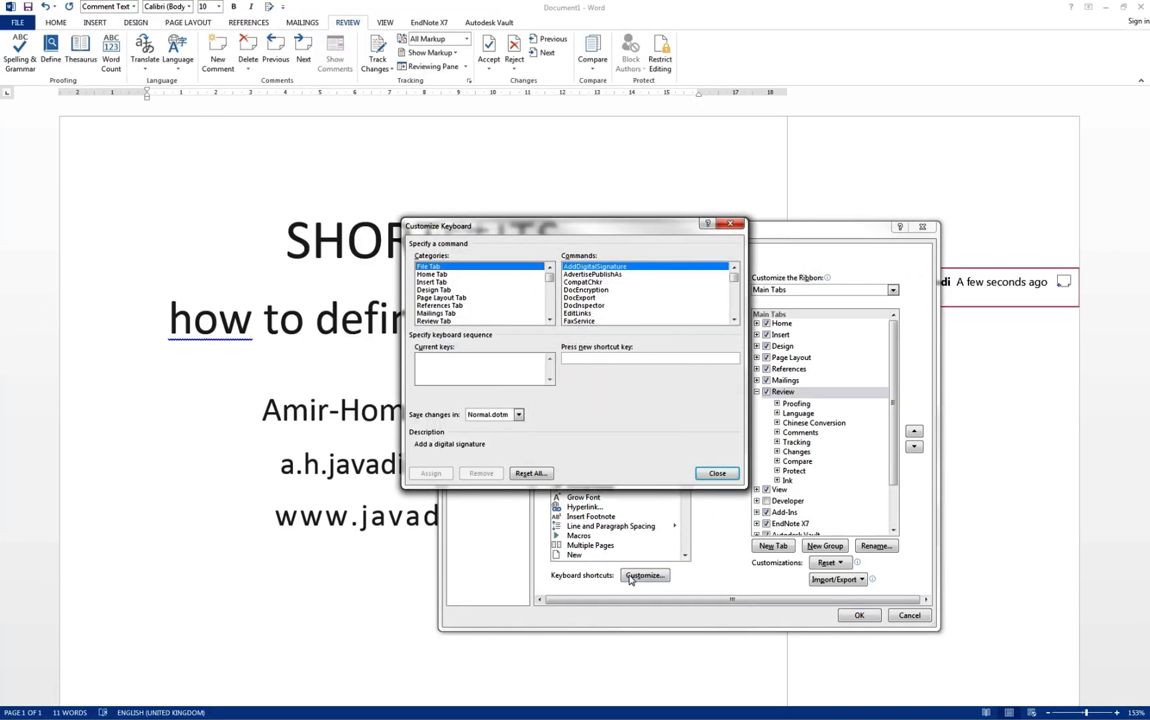
{"action": "scroll", "coordinate": [486, 311], "scroll_direction": "down", "scroll_amount": 5}
{"action": "left_click", "coordinate": [487, 311]}
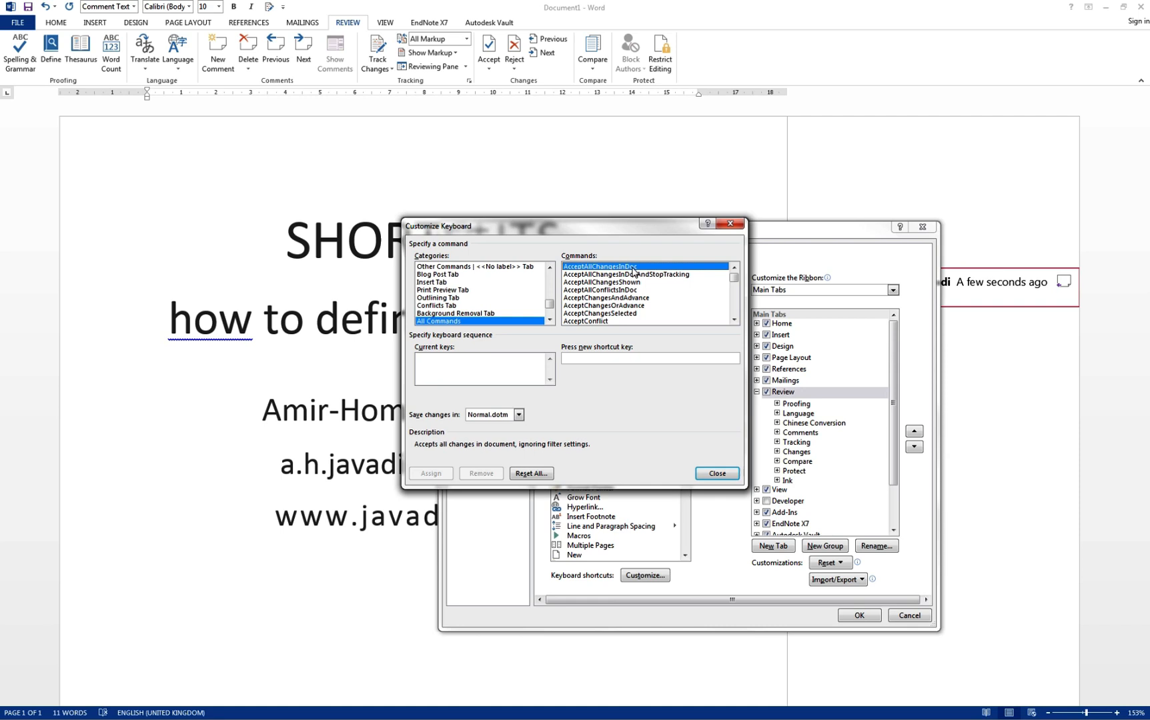
{"action": "type", "text": "deletean"}
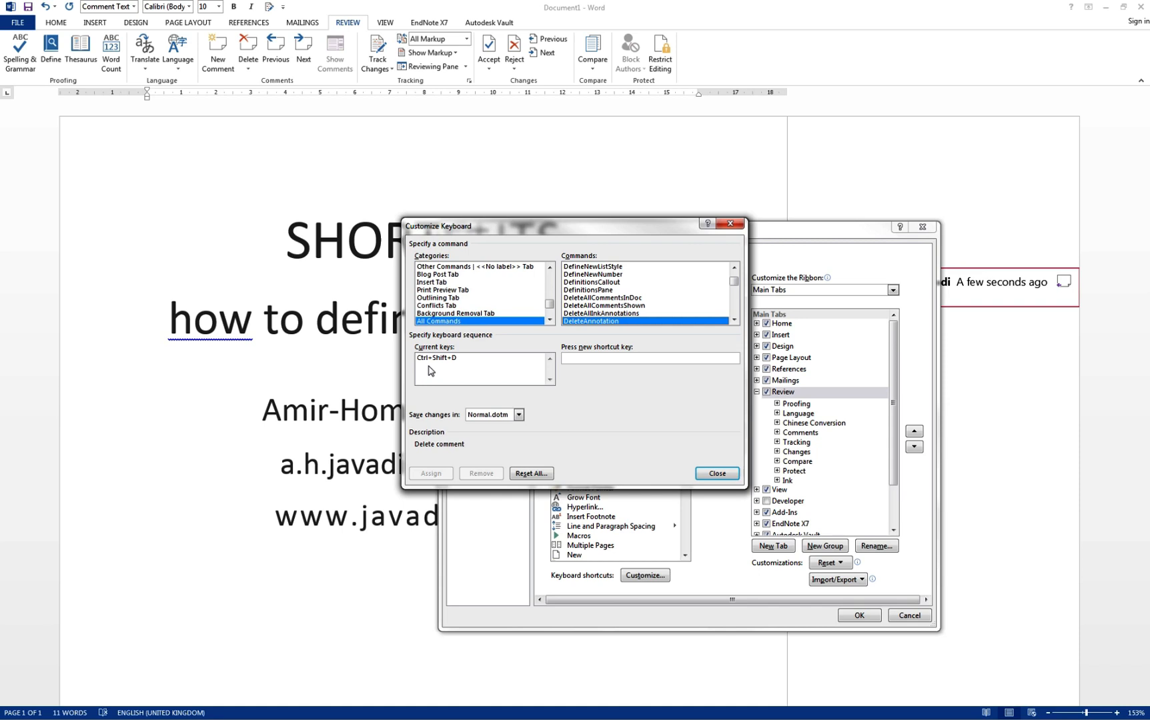
{"action": "left_click", "coordinate": [717, 474]}
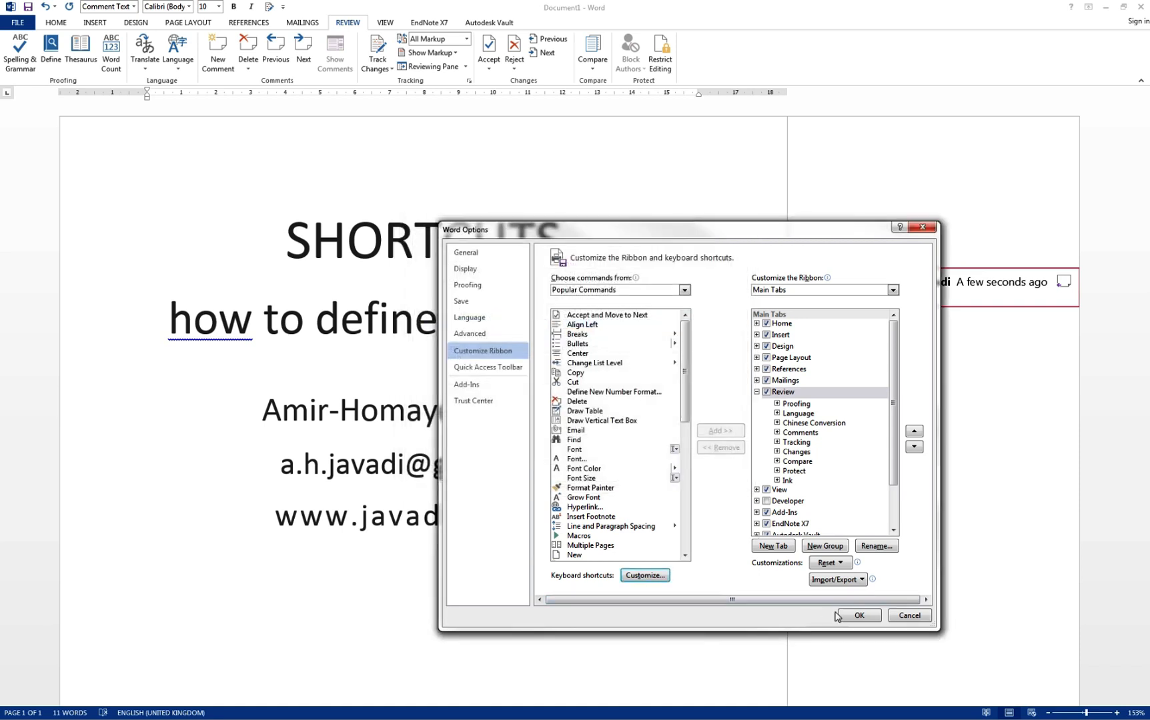
{"action": "left_click", "coordinate": [851, 617]}
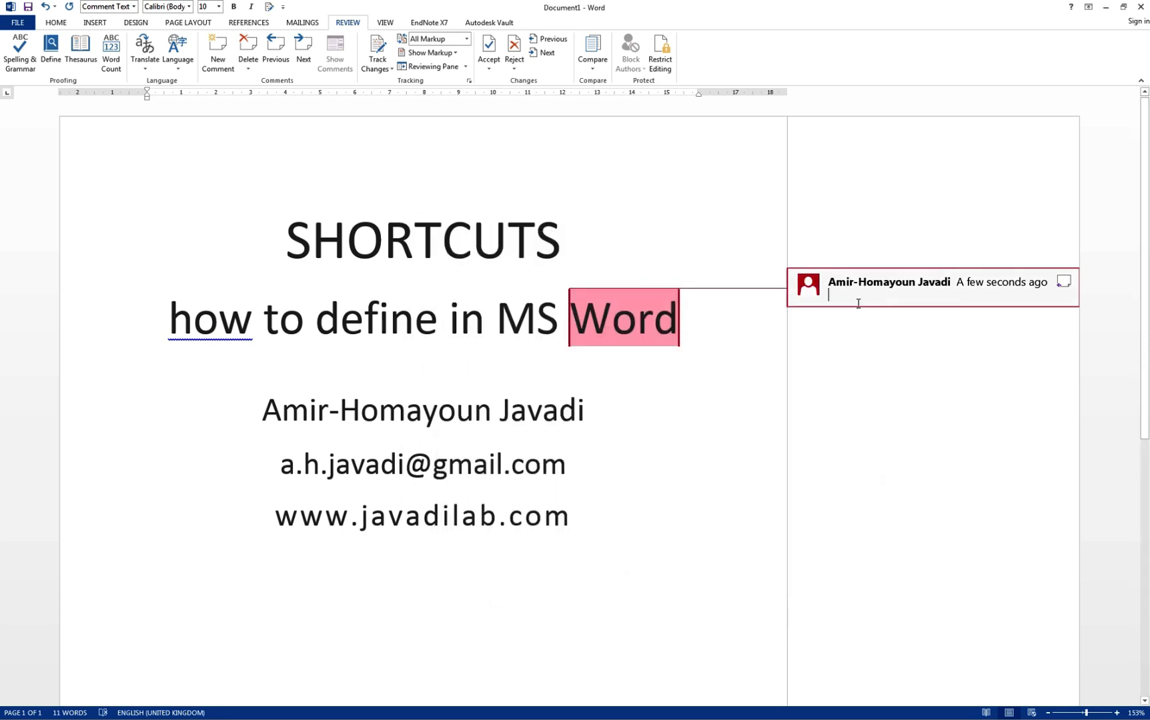
{"action": "key", "text": "ctrl+alt+d"}
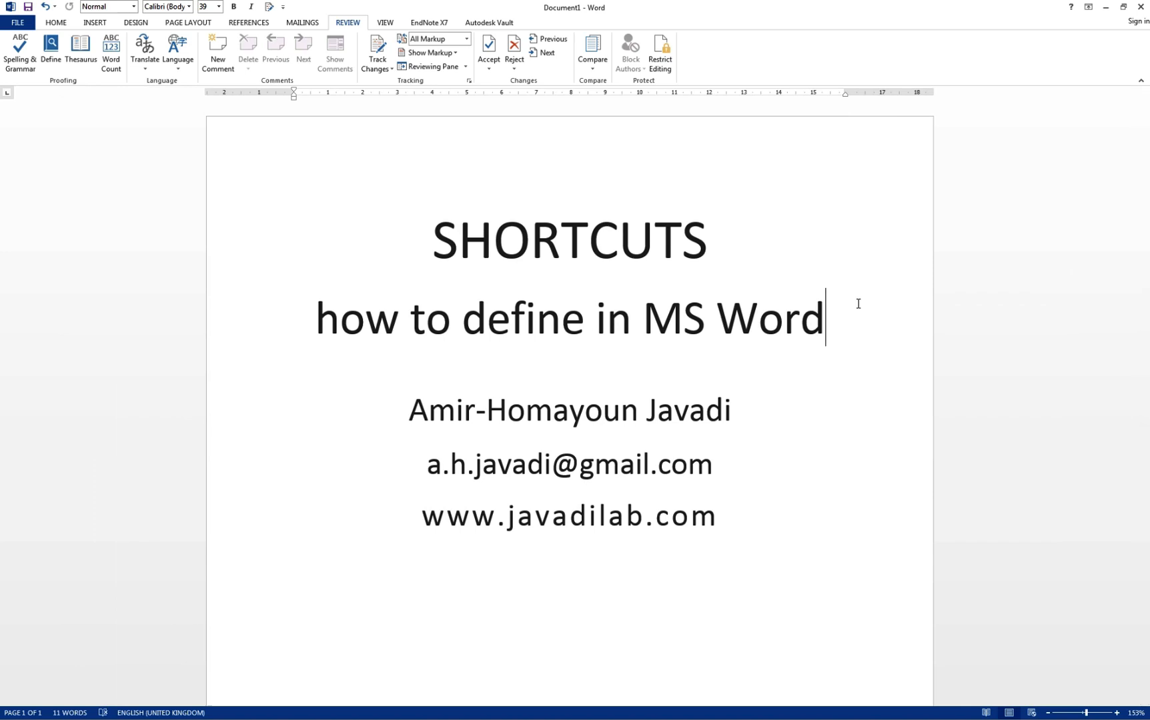
Look up the current shortcut of the AcceptChangesAndAdvance command among all commands, and close the options.
{"action": "left_click", "coordinate": [657, 380]}
{"action": "left_click", "coordinate": [18, 22]}
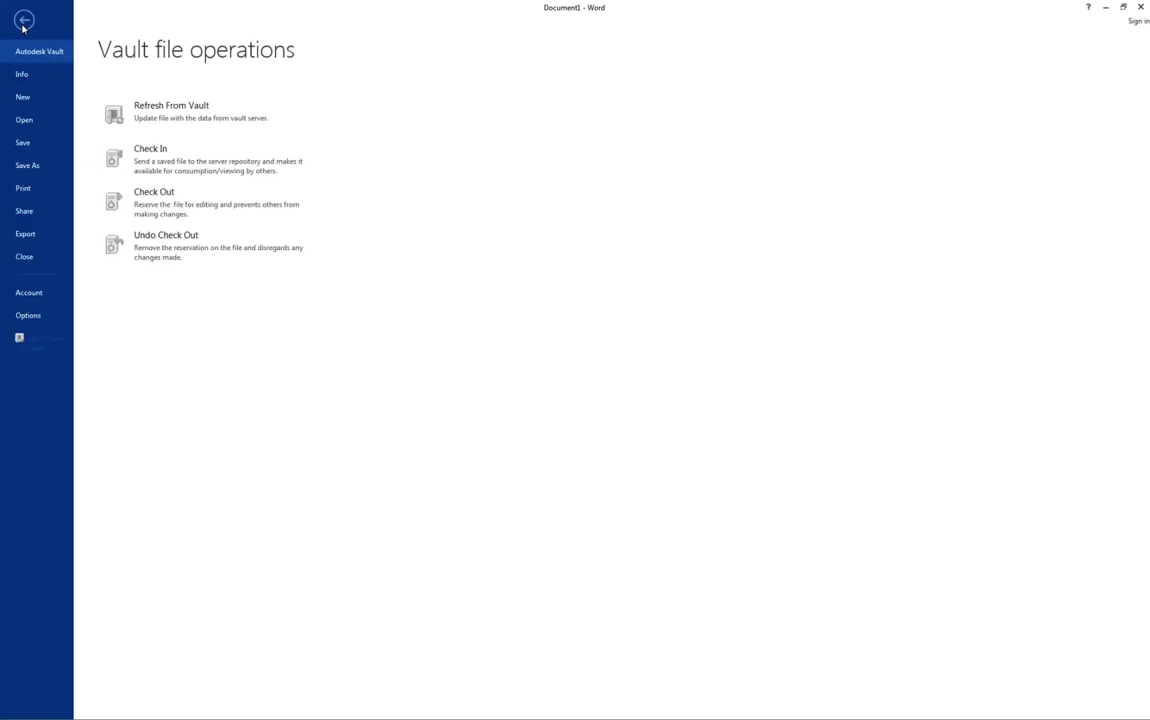
{"action": "left_click", "coordinate": [45, 324]}
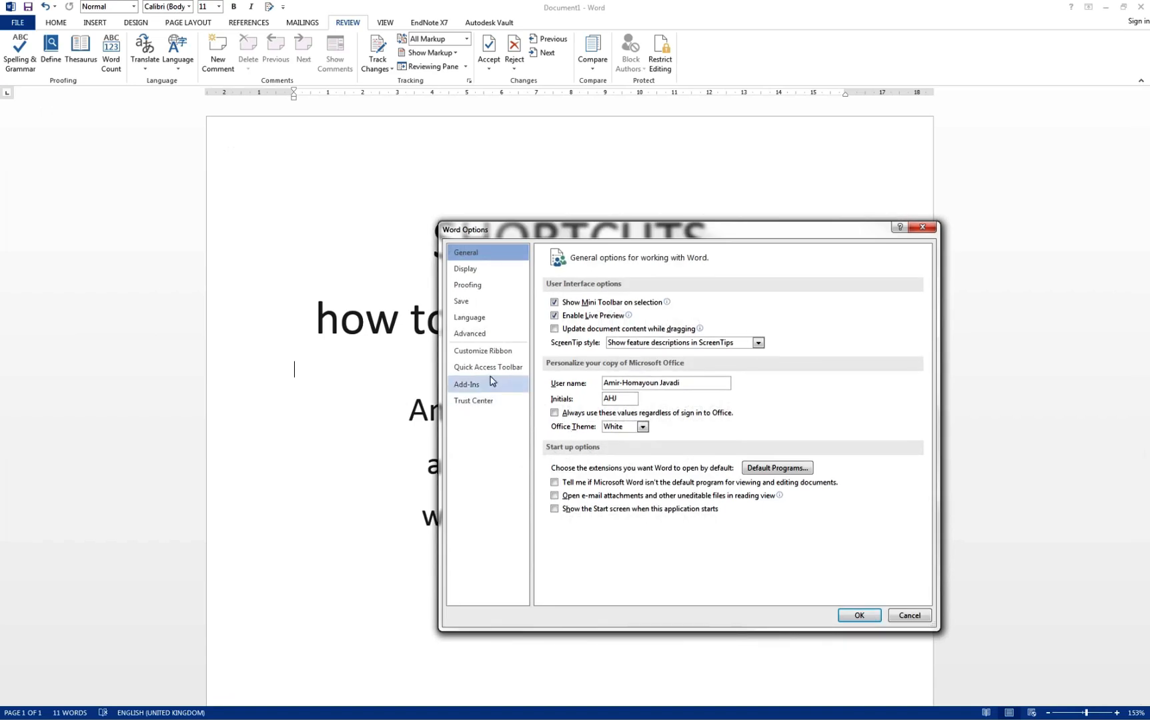
{"action": "left_click", "coordinate": [491, 351]}
{"action": "left_click", "coordinate": [643, 575]}
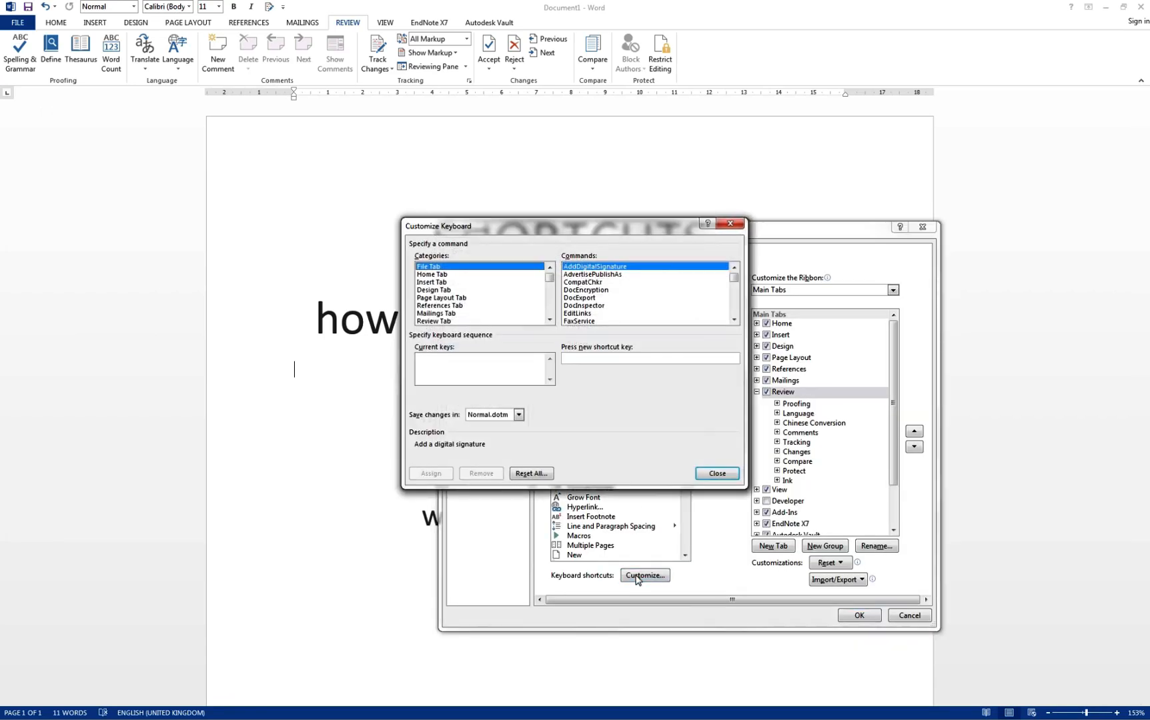
{"action": "key", "text": "a"}
{"action": "left_click", "coordinate": [641, 314]}
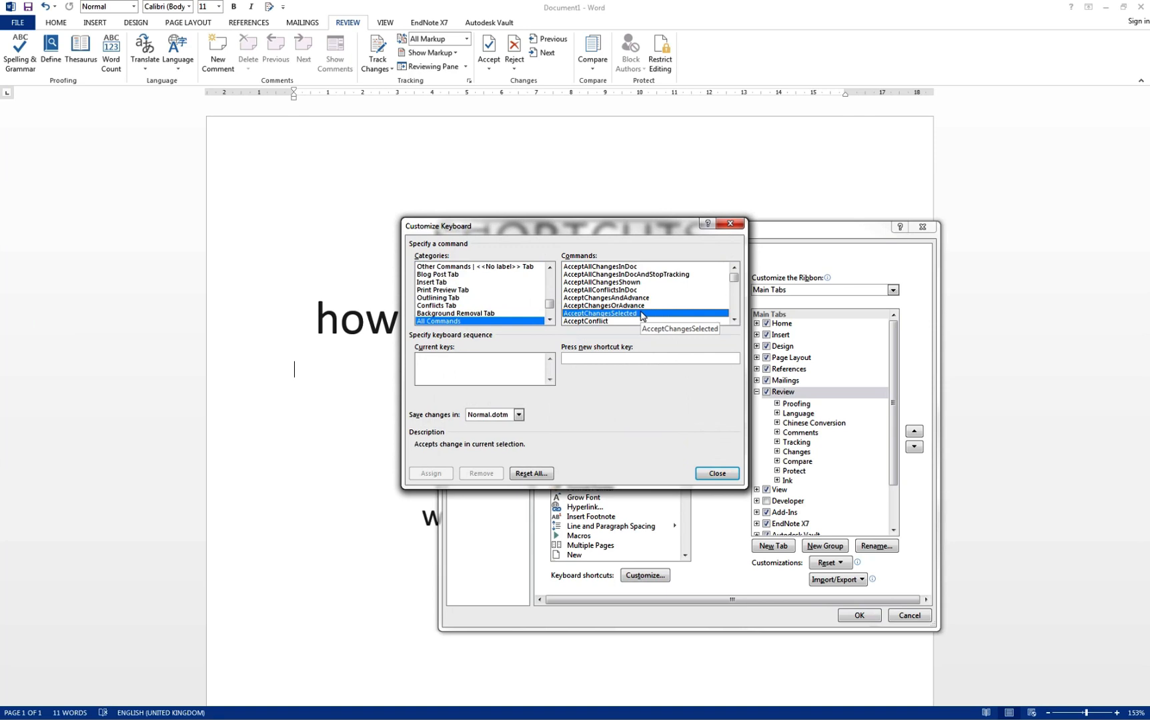
{"action": "key", "text": "Down"}
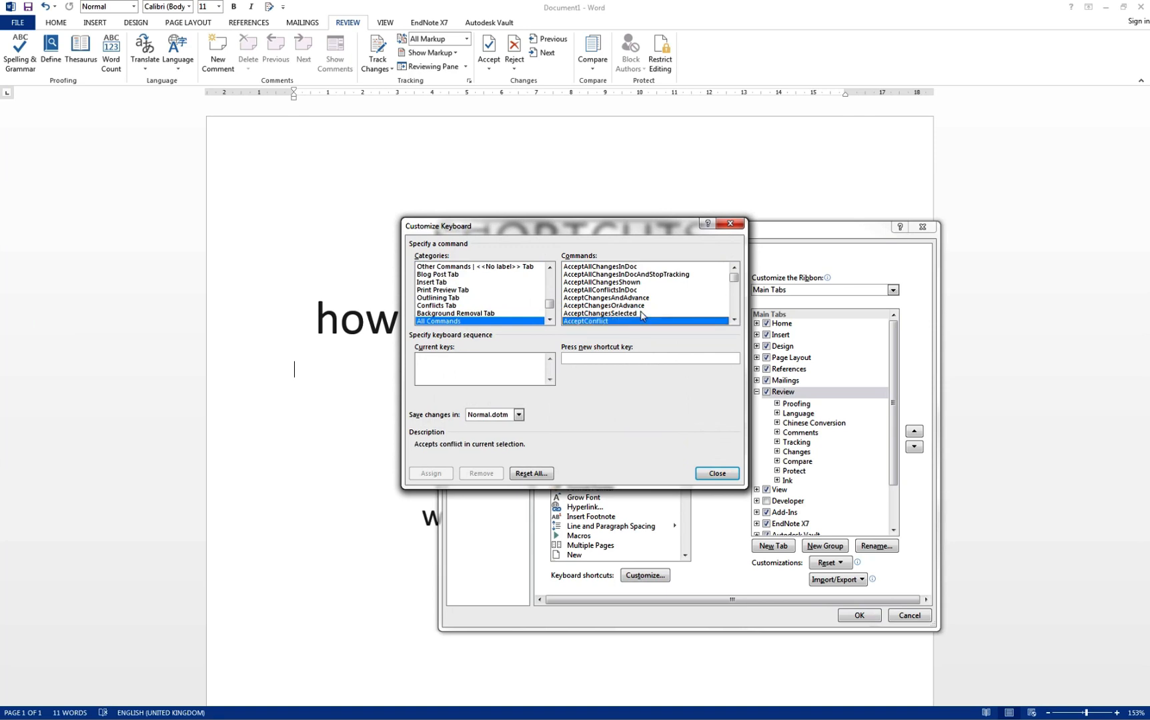
{"action": "key", "text": "Up"}
{"action": "key", "text": "Up"}
{"action": "key", "text": "Up"}
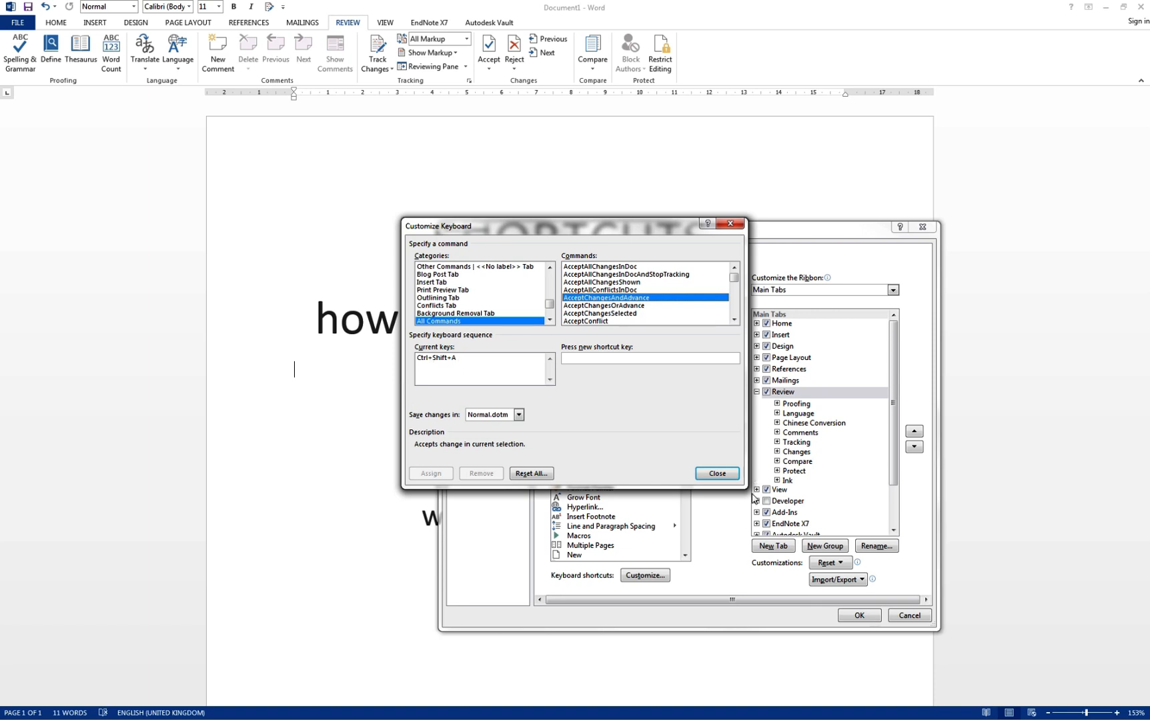
{"action": "left_click", "coordinate": [717, 473]}
{"action": "left_click", "coordinate": [859, 615]}
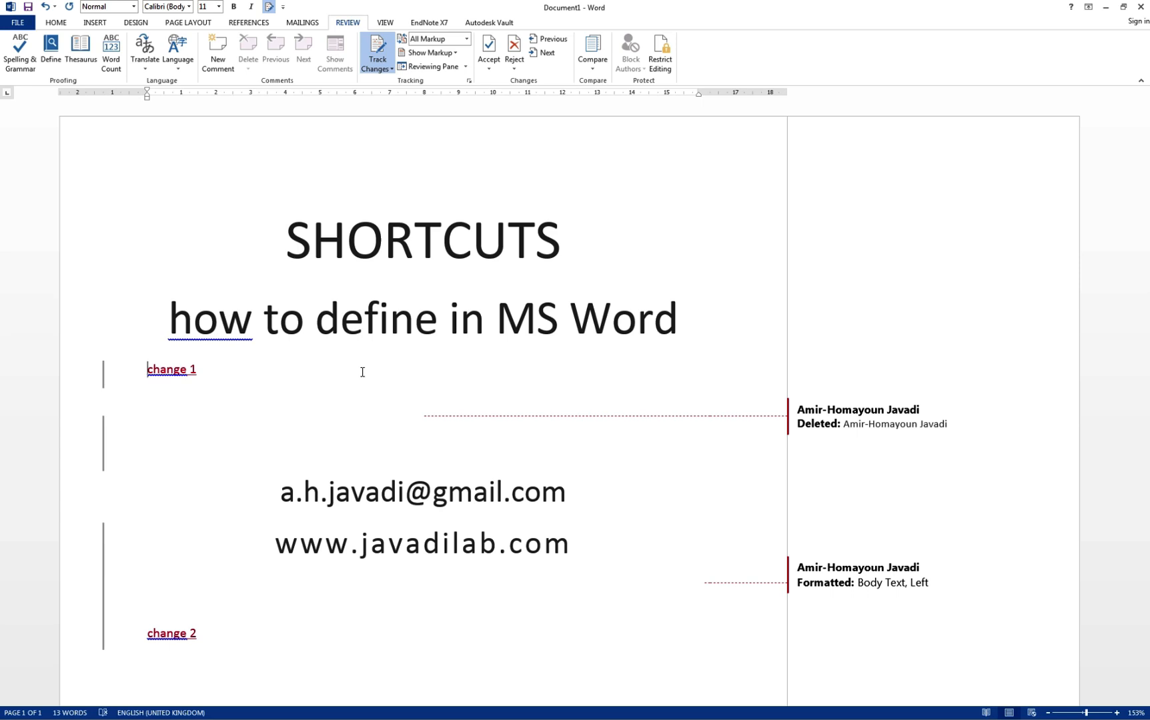
Accept all tracked changes one after another, from "change 1" through the deleted name line to "change 2" and its formatting.
{"action": "key", "text": "ctrl+alt+a"}
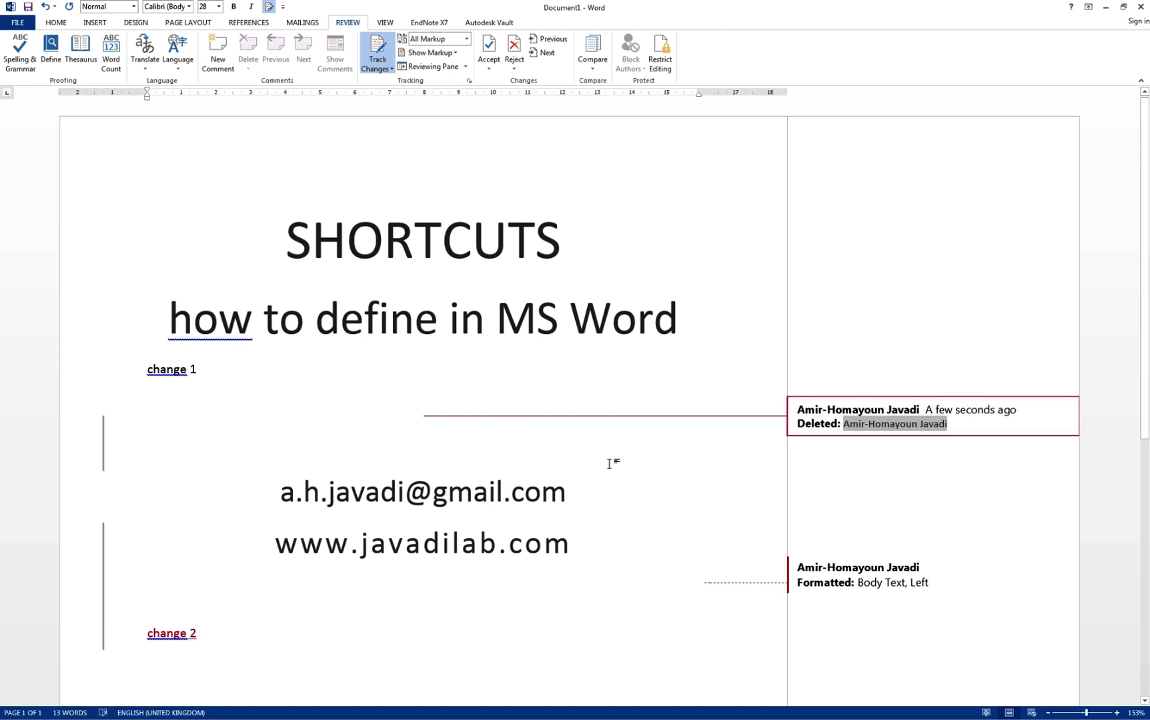
{"action": "key", "text": "alt+a"}
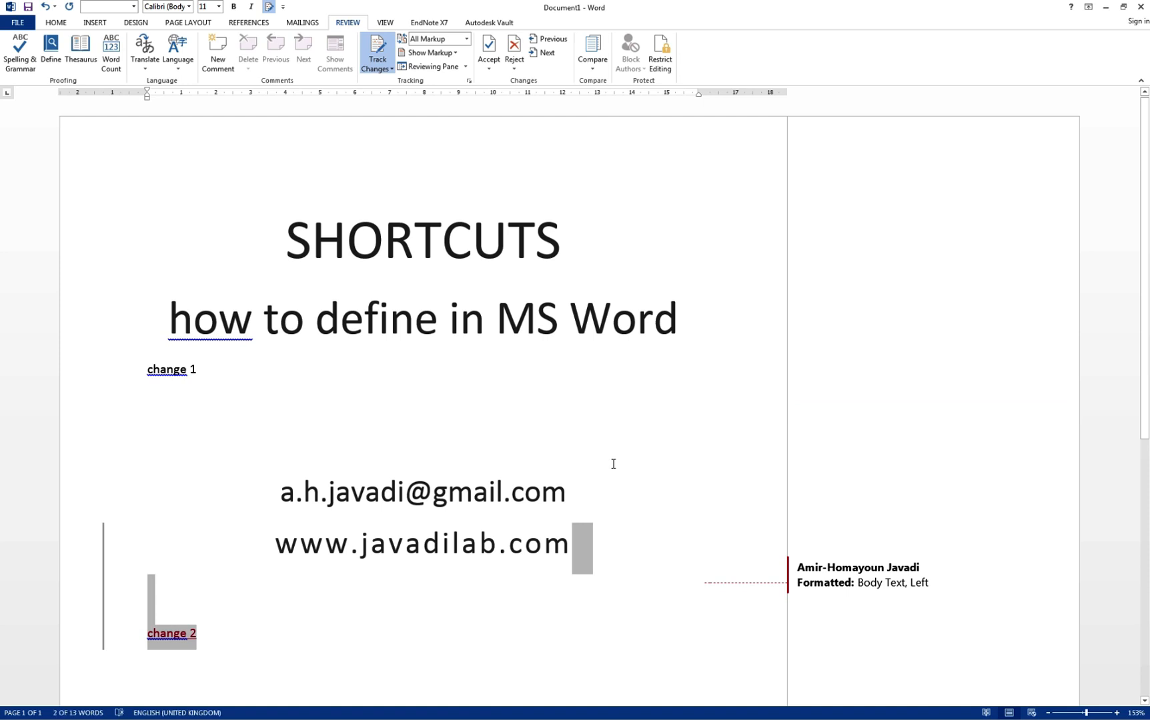
{"action": "key", "text": "alt+a"}
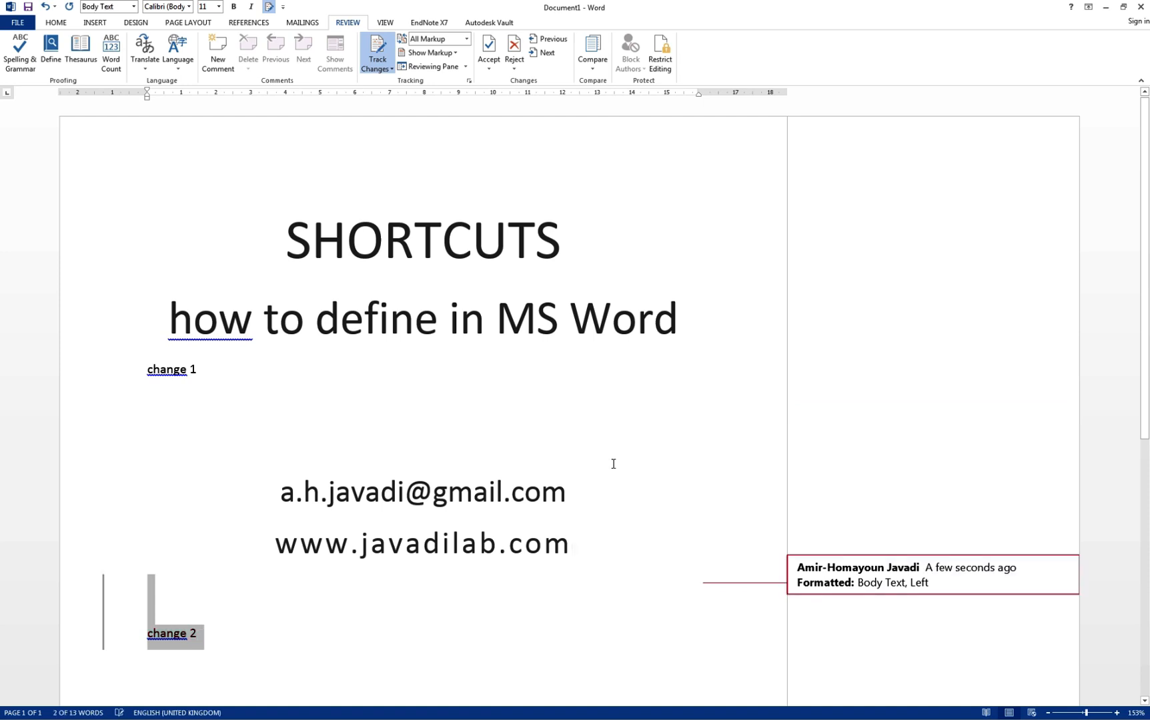
{"action": "key", "text": "alt+a"}
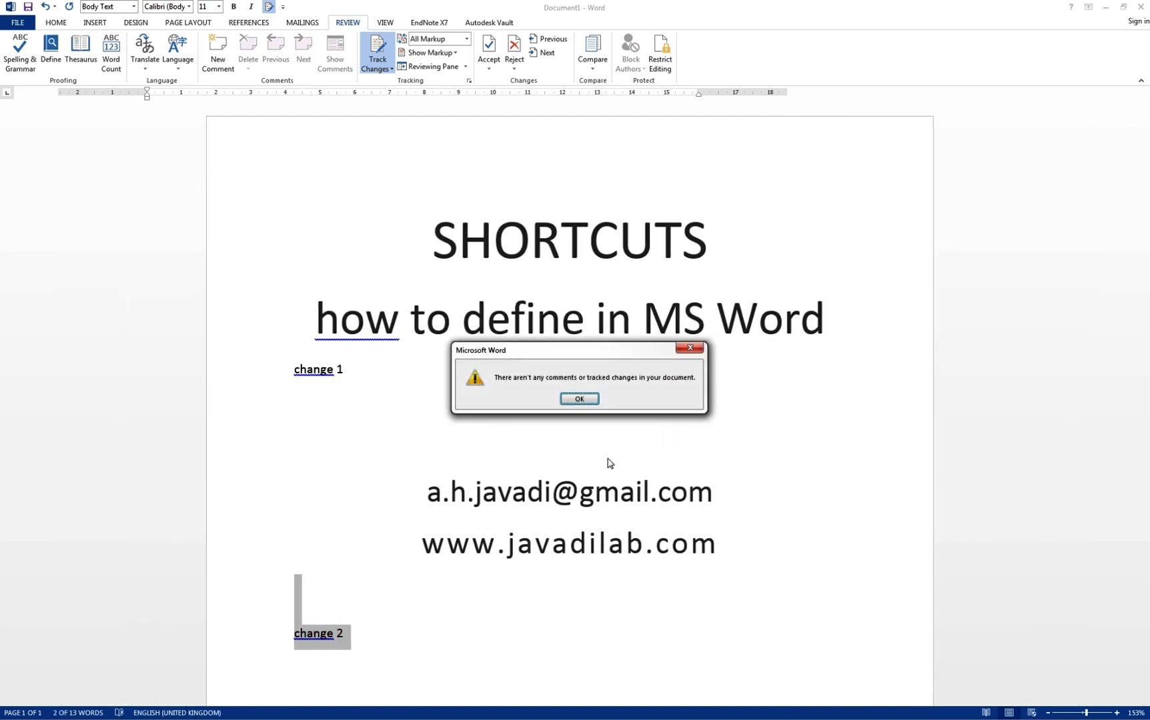